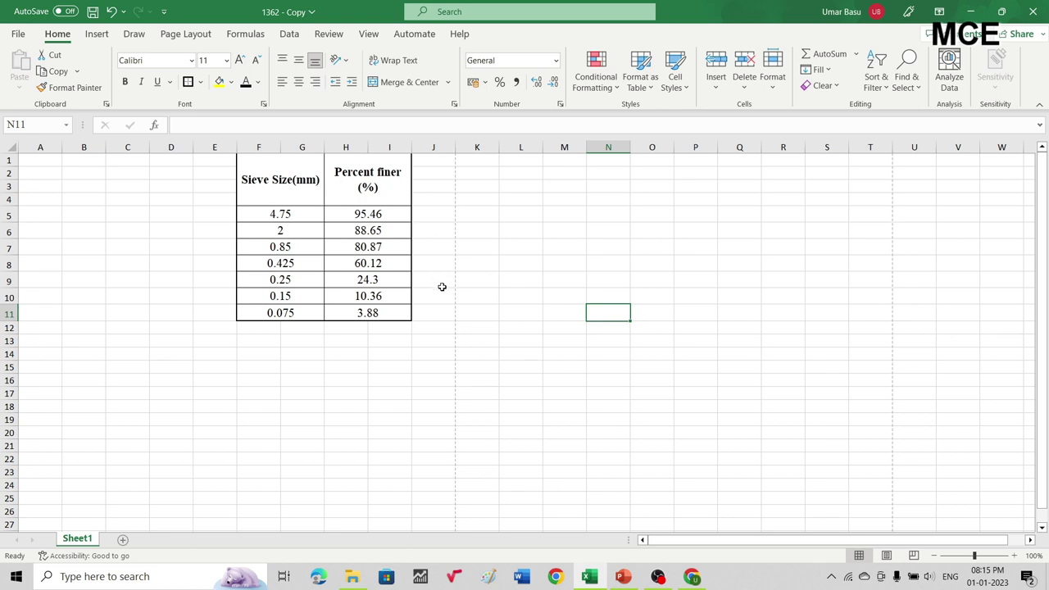
- Plot the sieve data in F5:I11 as a scatter chart with smooth lines and markers, and enlarge it across columns F to U, rows 3 to 26
click(438, 314)
drag(392, 316, 276, 212)
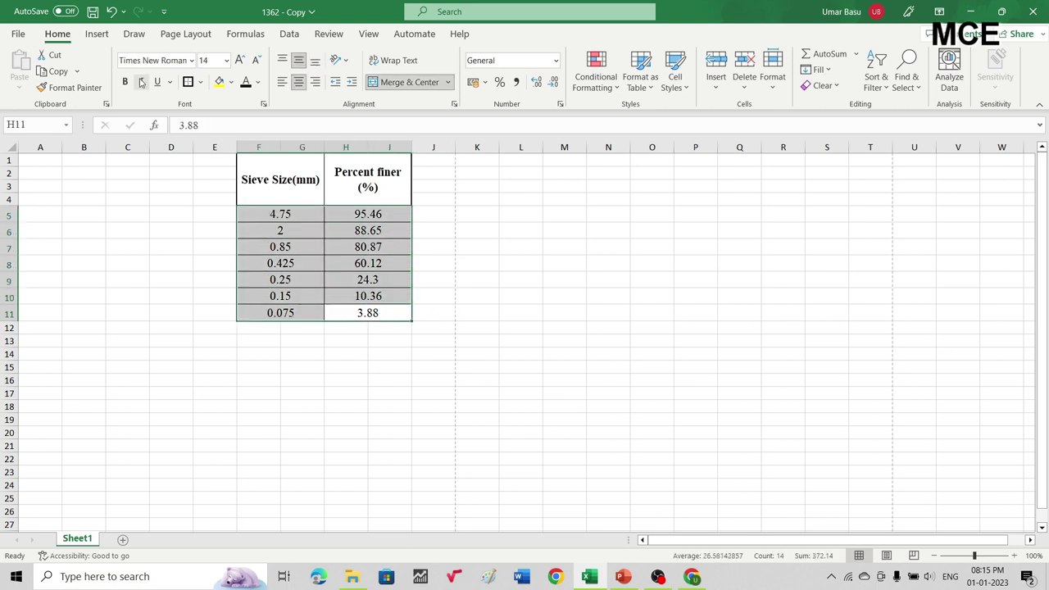
click(97, 33)
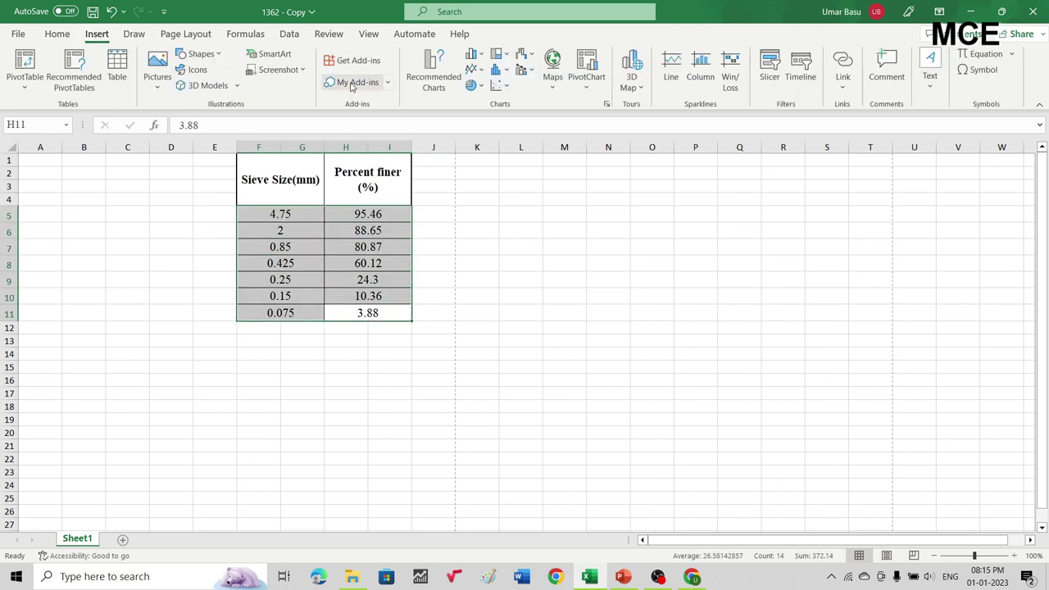
click(503, 88)
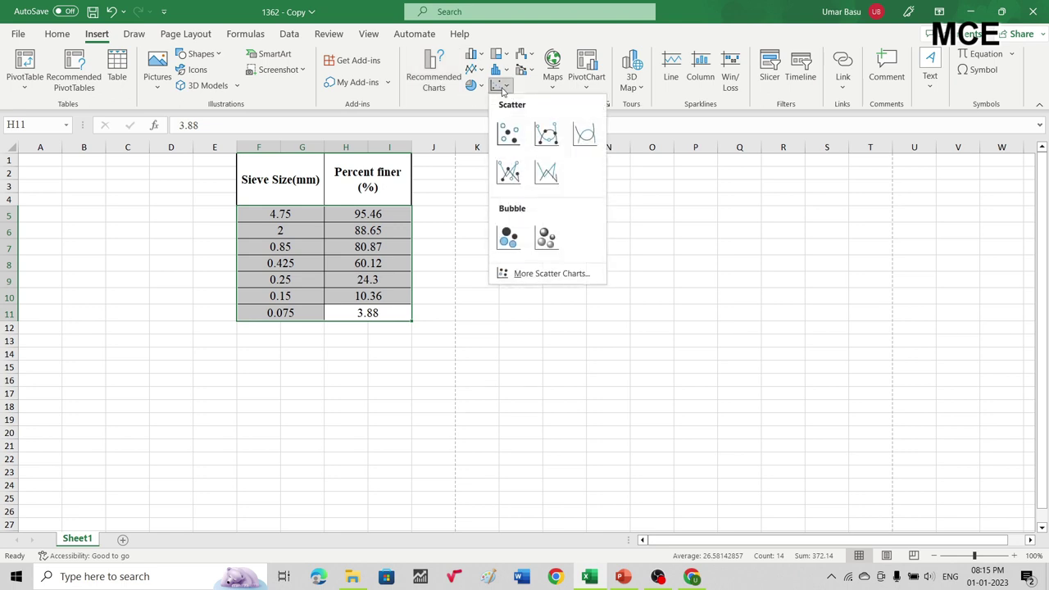
click(547, 137)
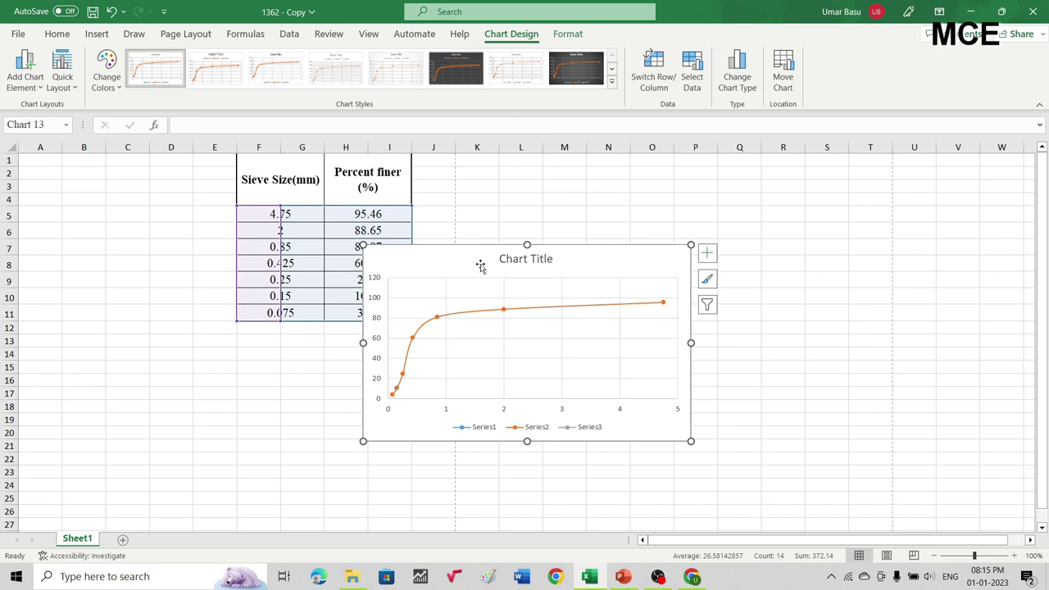
drag(464, 262, 334, 199)
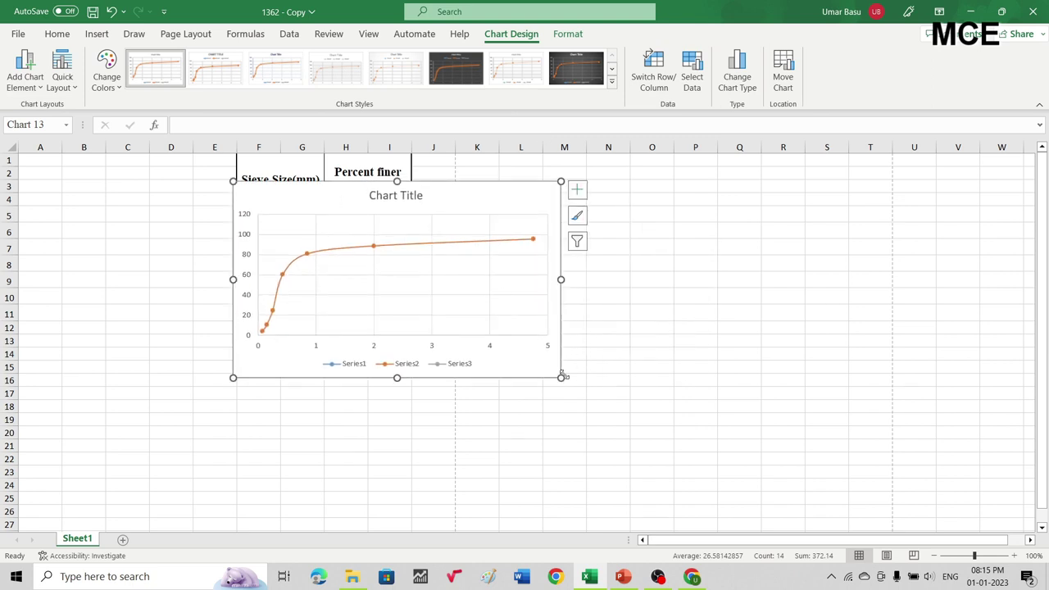
drag(562, 378, 968, 517)
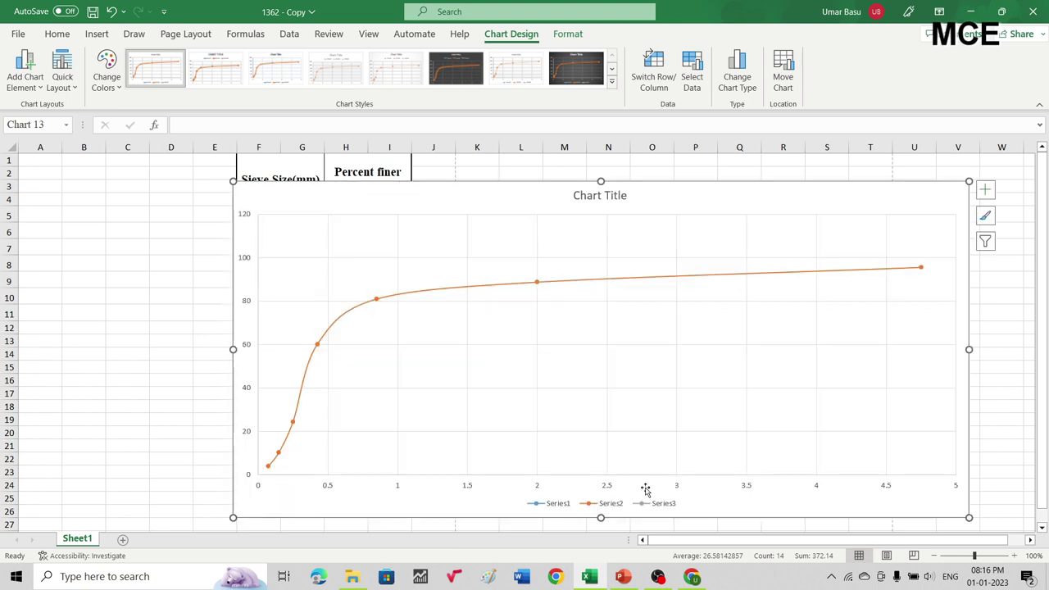
- Delete the legend and the chart title from the scatter chart
click(621, 508)
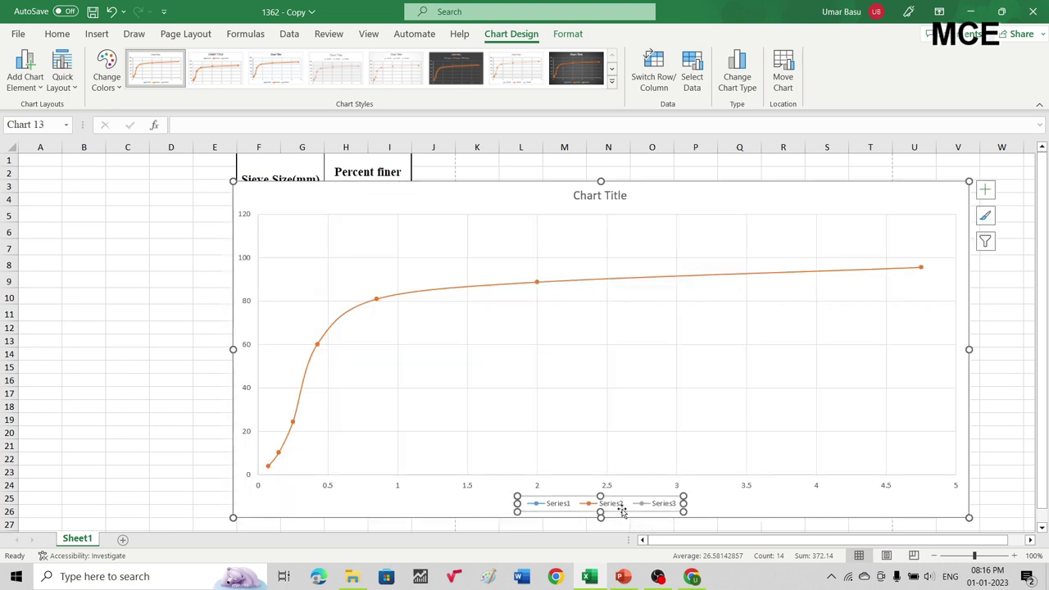
key(Delete)
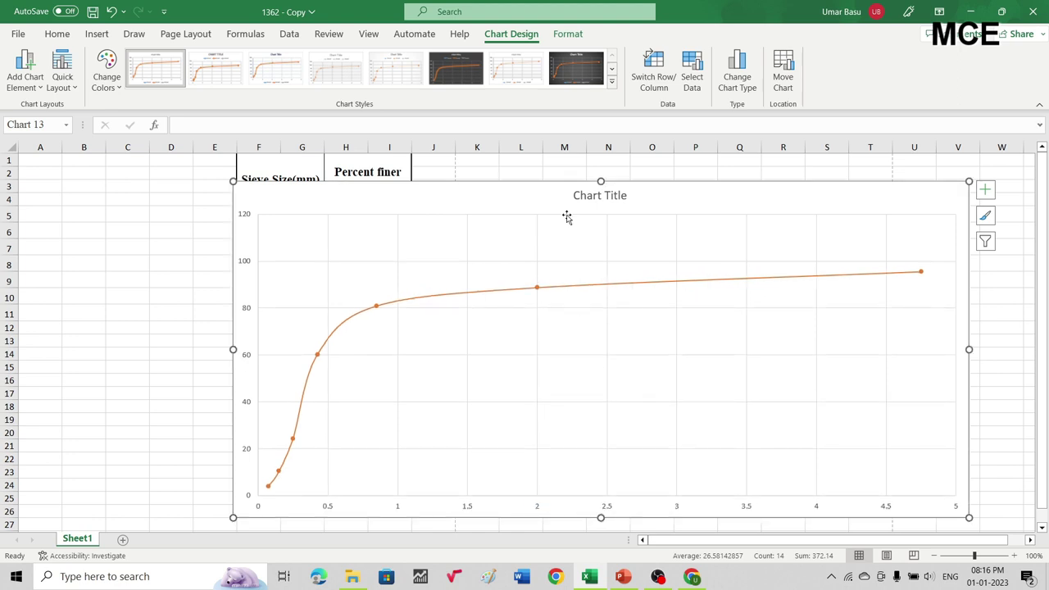
click(586, 200)
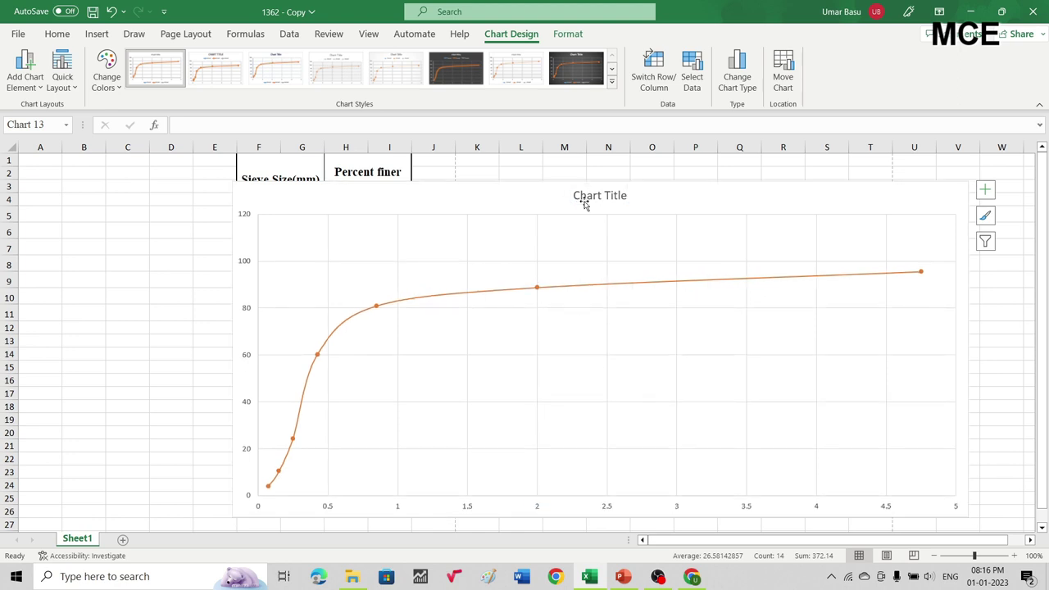
key(Delete)
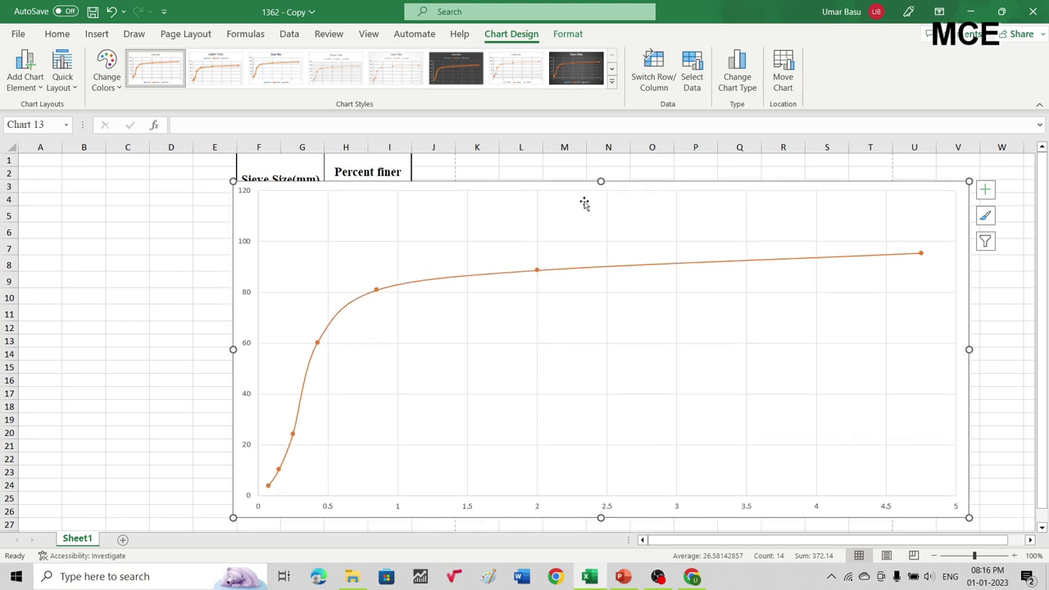
- Add axis titles to the chart's horizontal and vertical axes
click(985, 190)
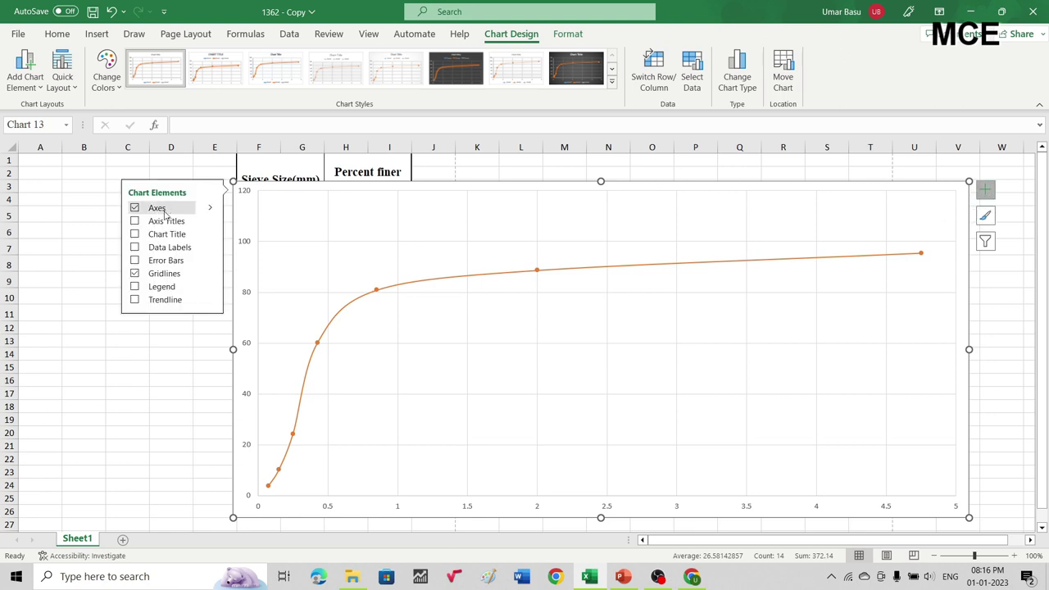
click(135, 221)
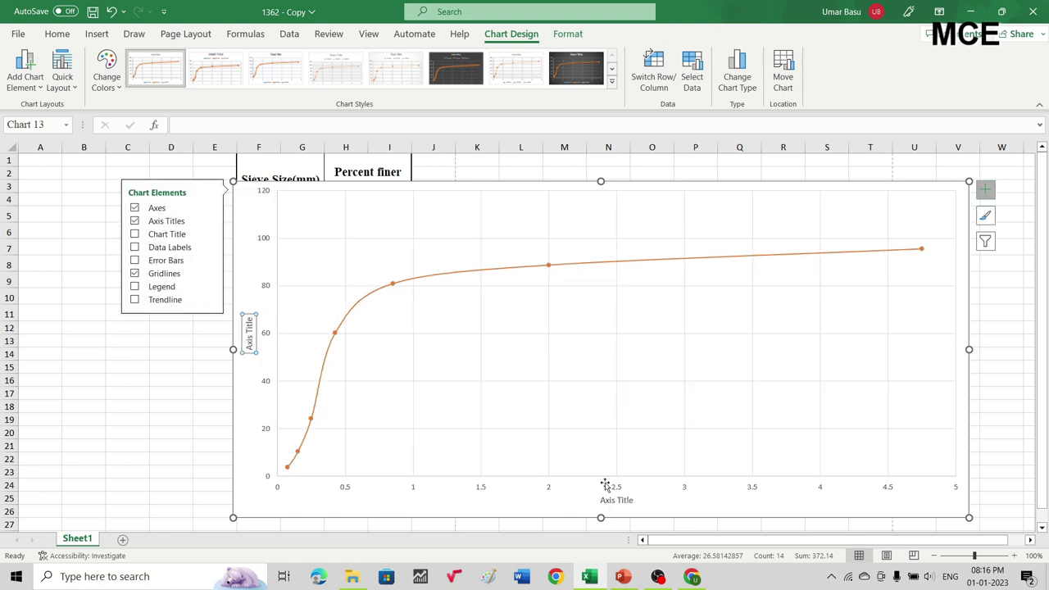
click(561, 500)
click(987, 195)
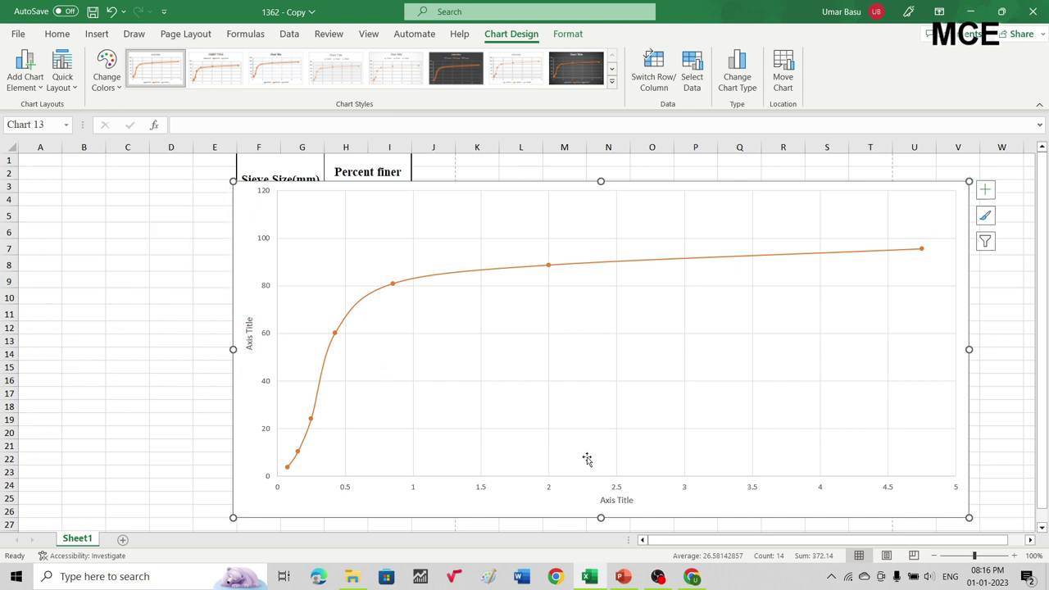
- Format the horizontal axis with a base 10 logarithmic scale, values in reverse order, and the vertical axis crossing at the maximum axis value
double_click(480, 489)
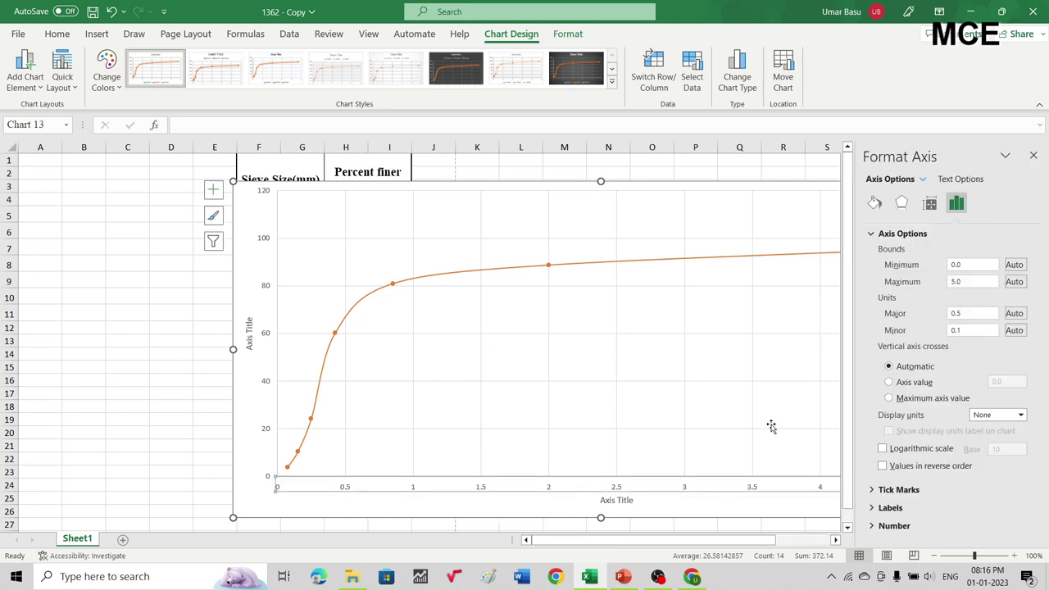
click(883, 449)
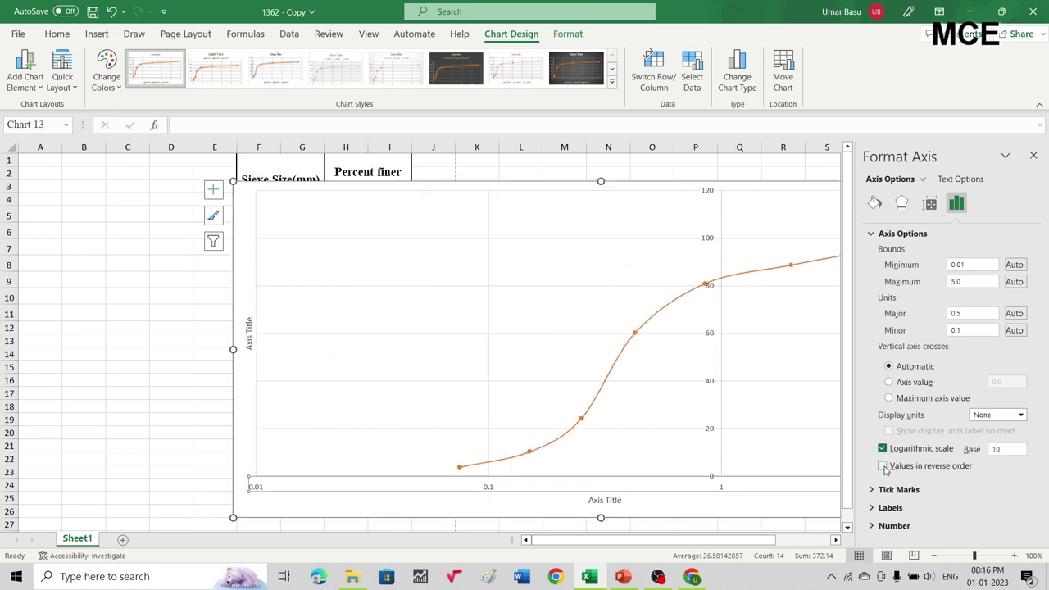
click(883, 466)
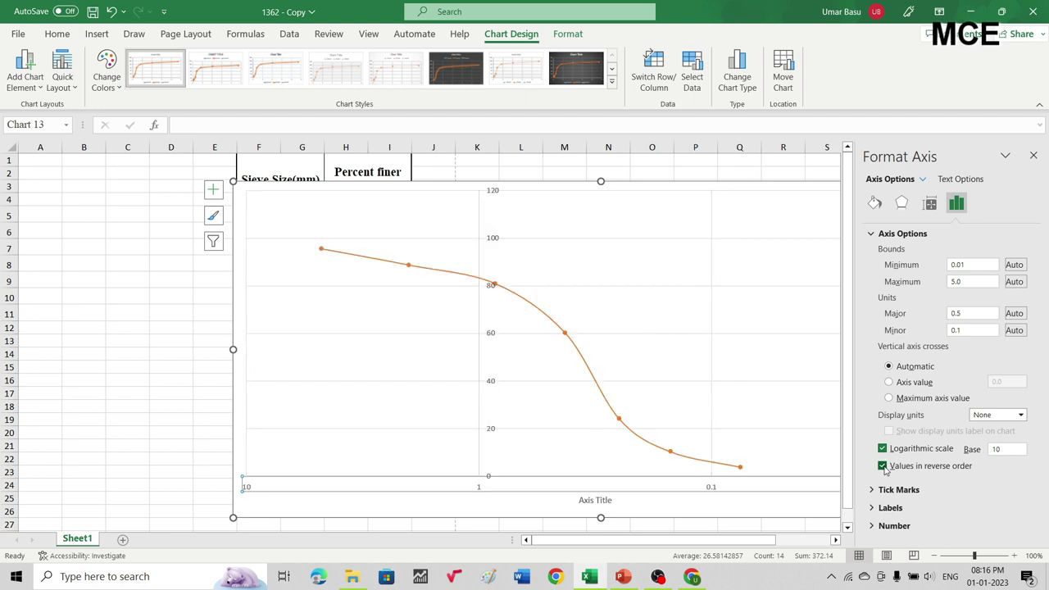
click(890, 400)
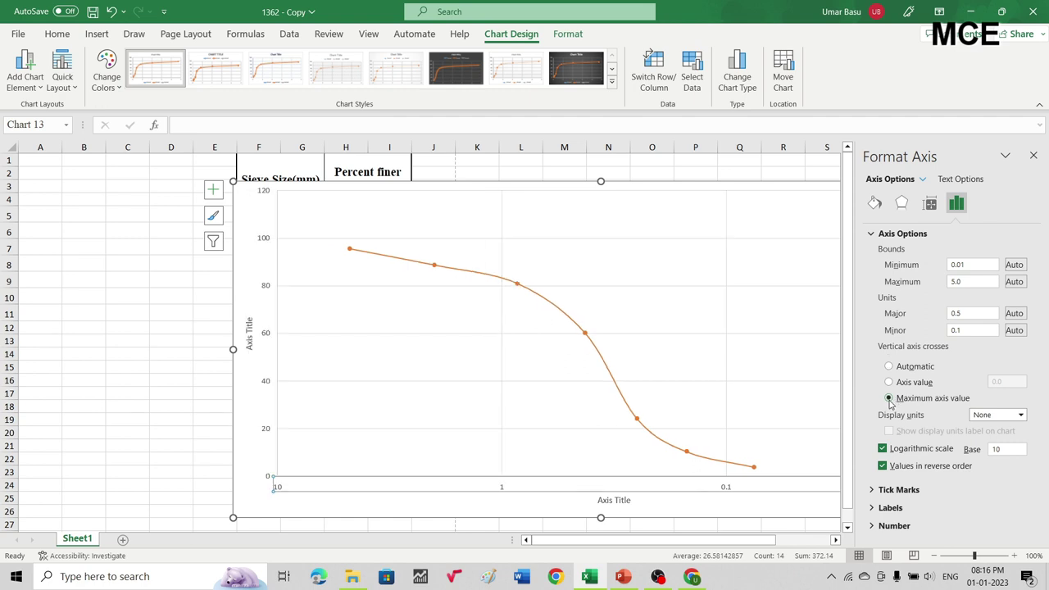
- Set the horizontal axis's minor tick marks to Inside and close the axis formatting
click(875, 491)
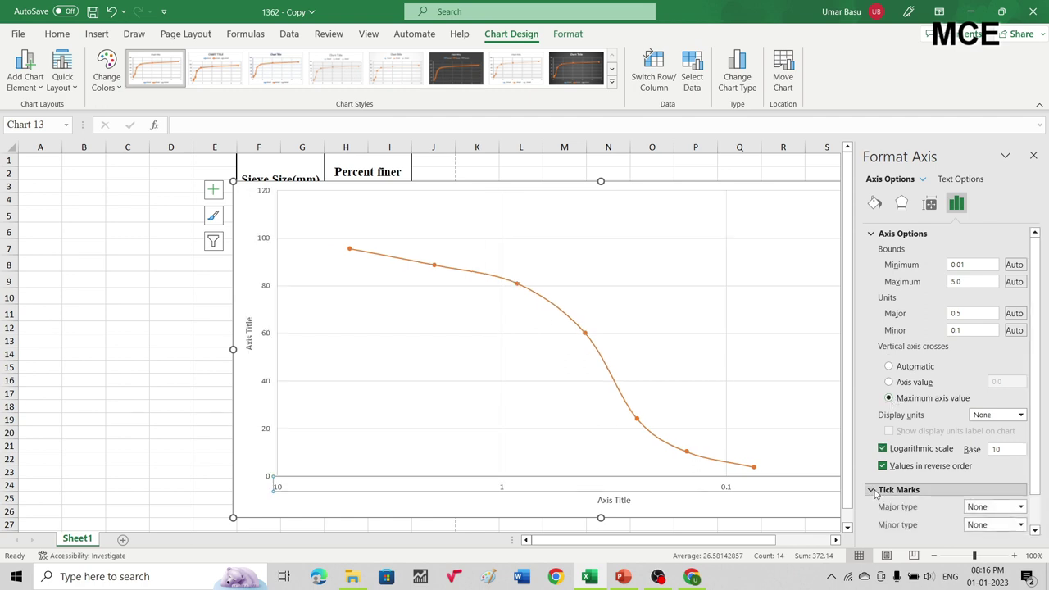
click(1021, 526)
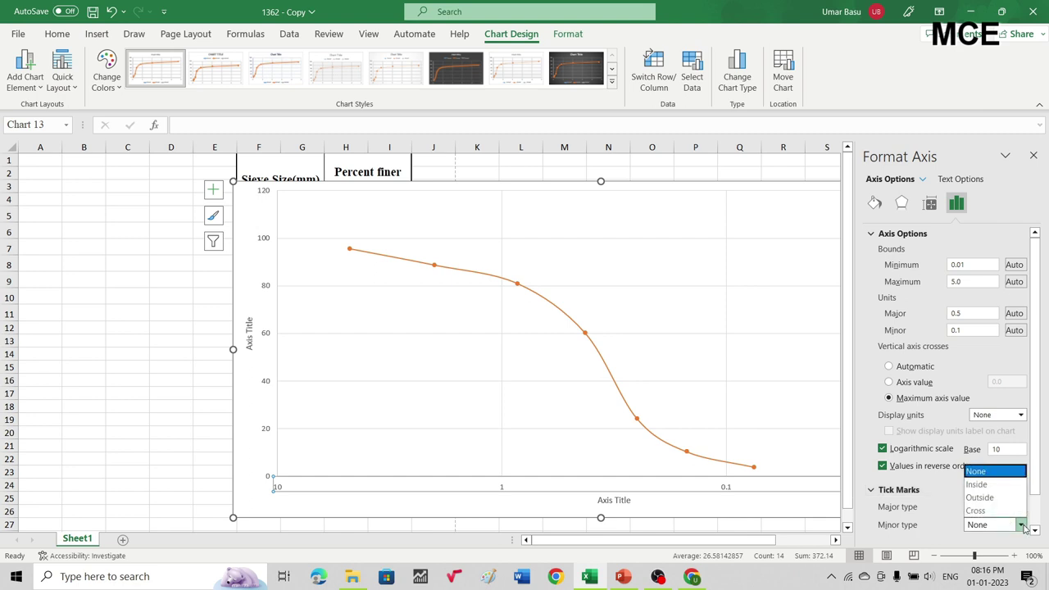
click(988, 485)
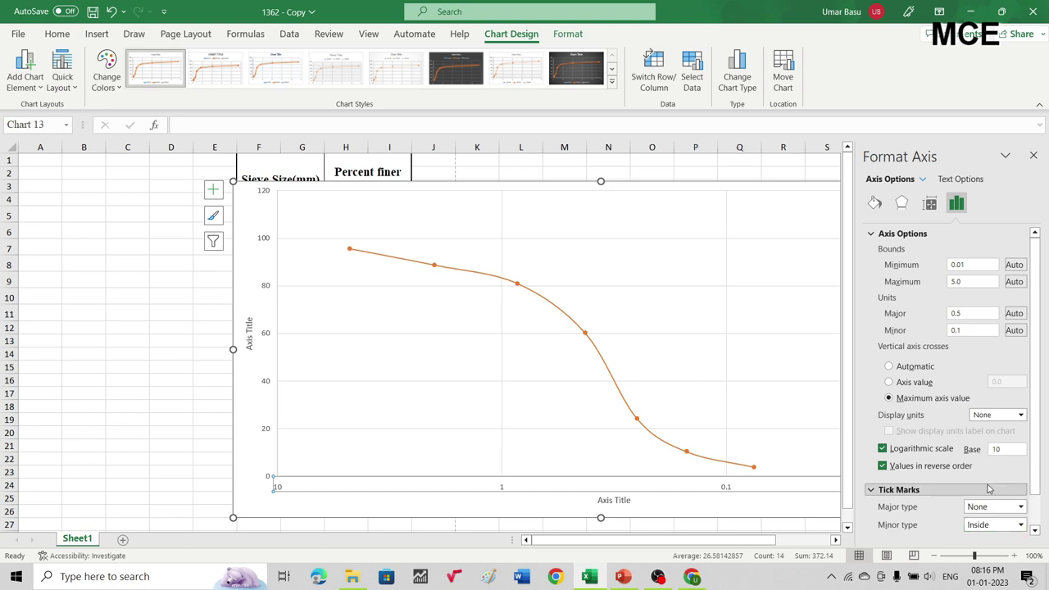
click(1032, 155)
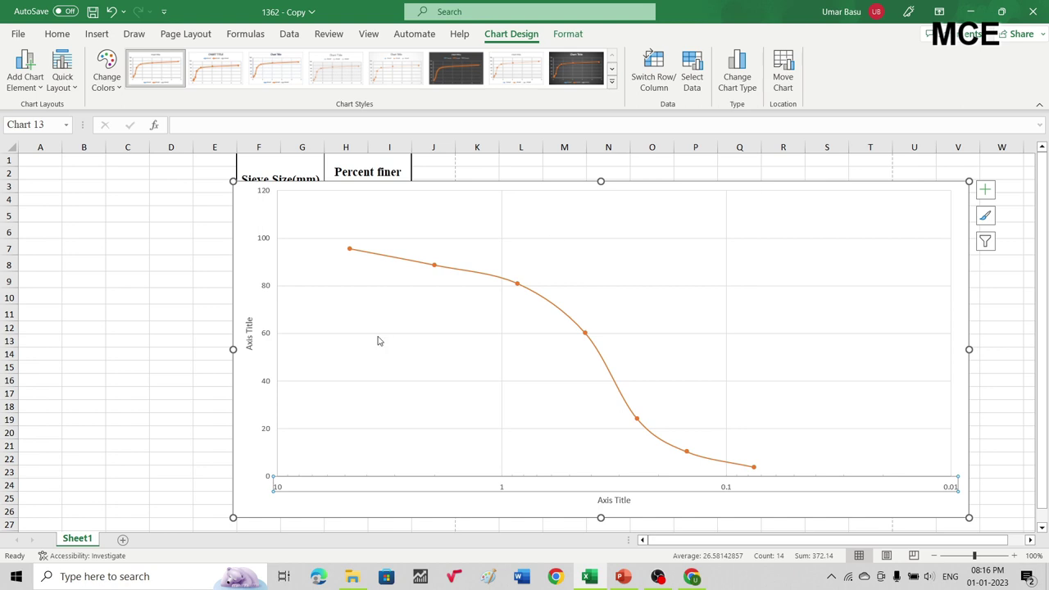
- Set the vertical axis's maximum bound to 100 and close the axis formatting
click(264, 339)
double_click(264, 339)
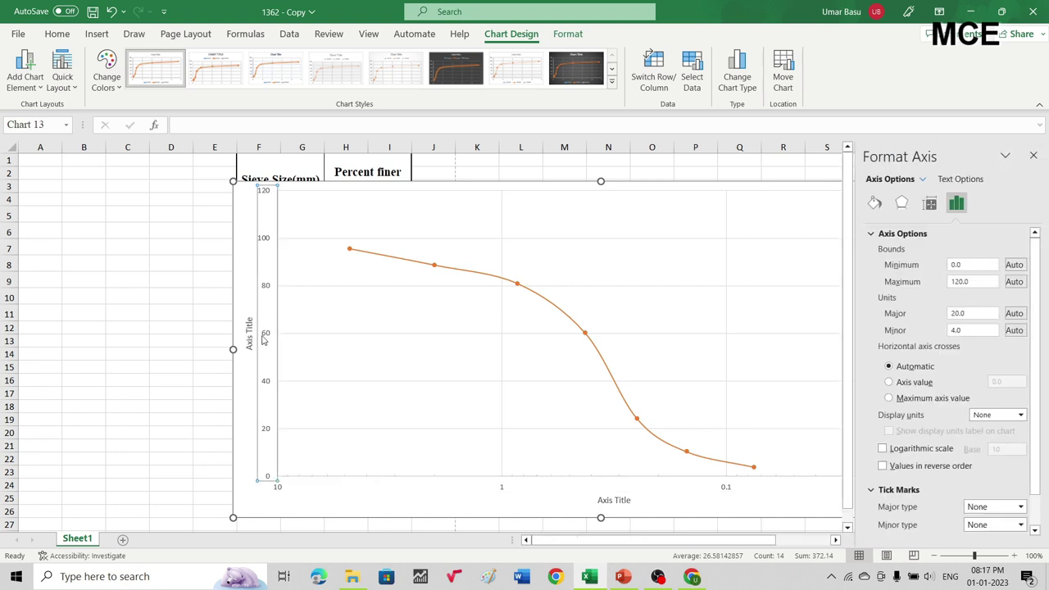
drag(976, 281, 922, 285)
text(10)
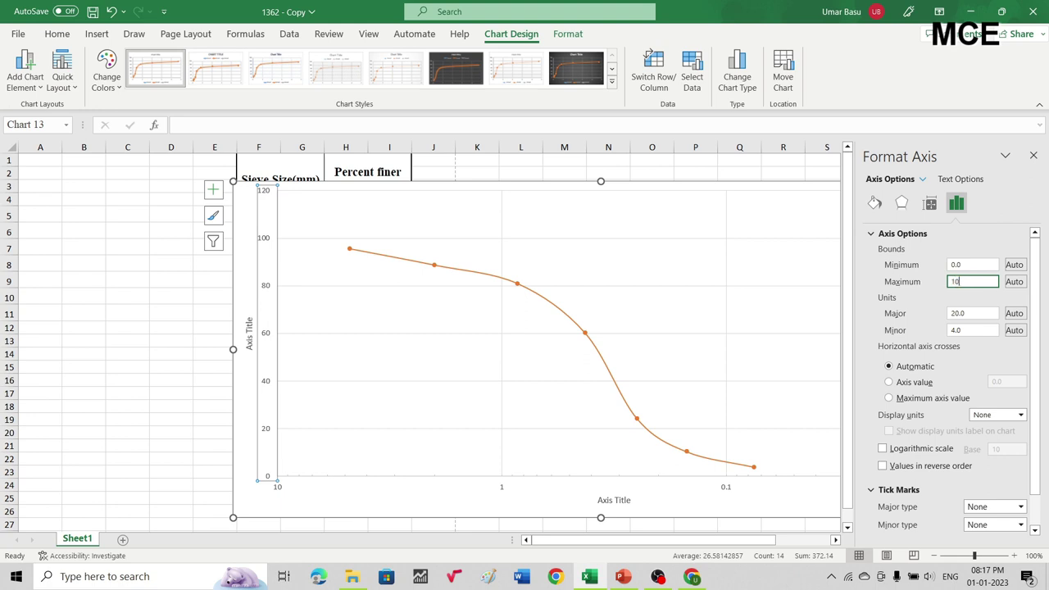
text(0)
key(Return)
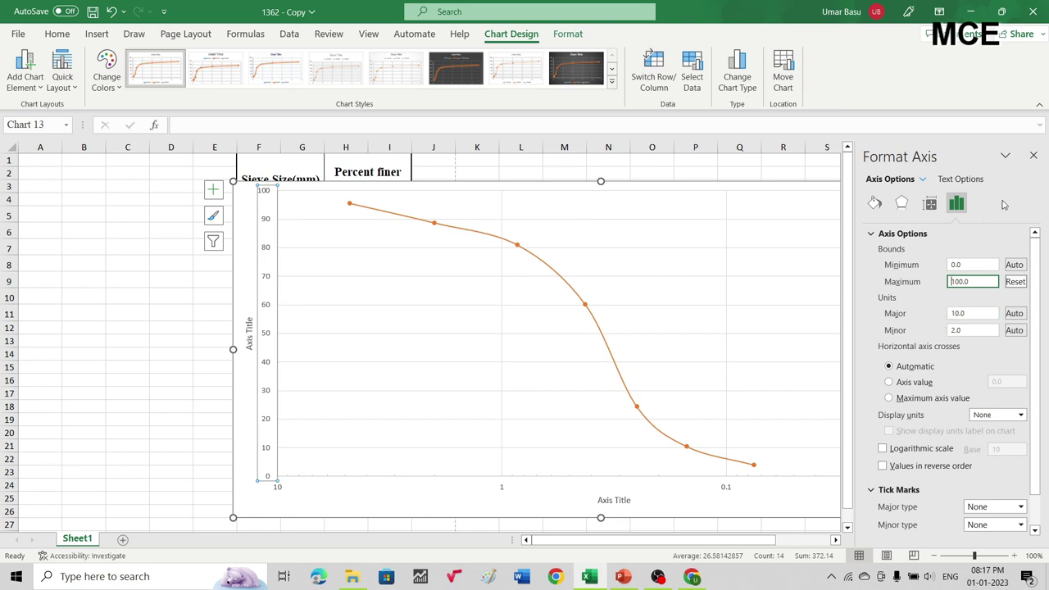
click(1034, 156)
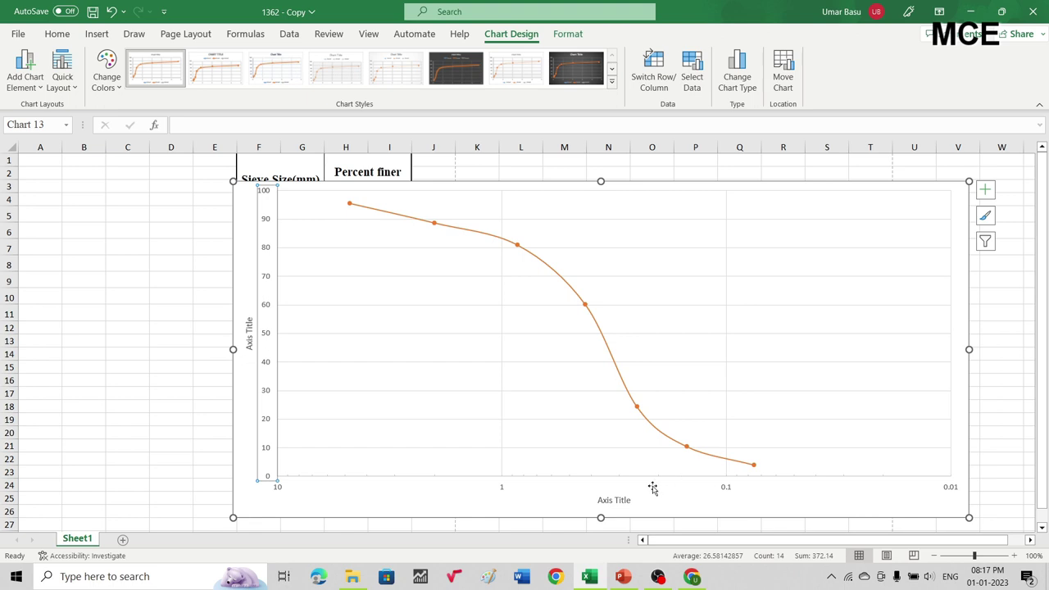
- Change the horizontal axis title to "Sieve Size, mm"
double_click(625, 502)
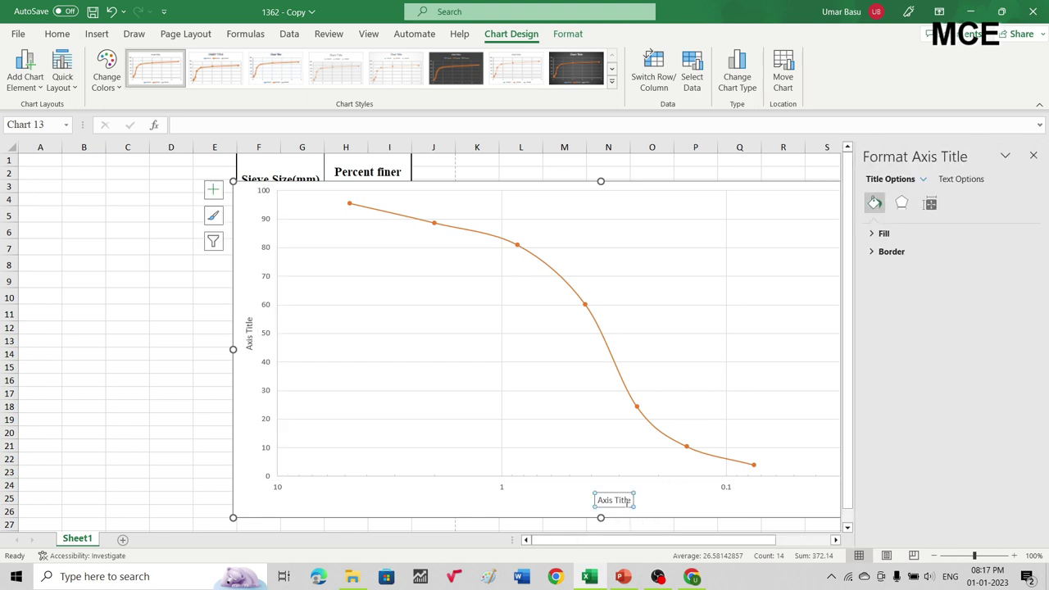
drag(630, 502, 587, 502)
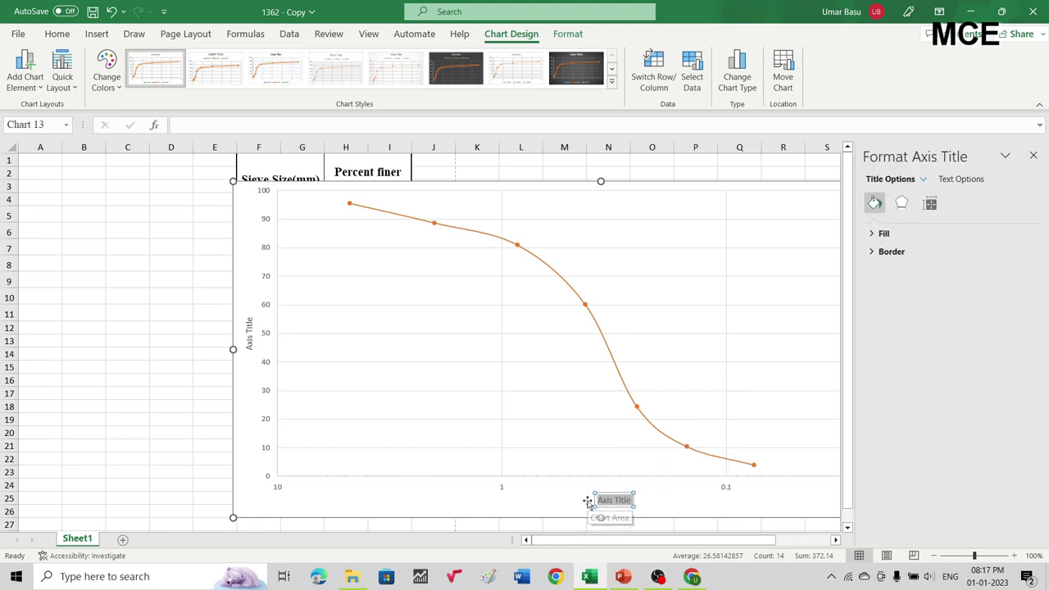
text(Sieve)
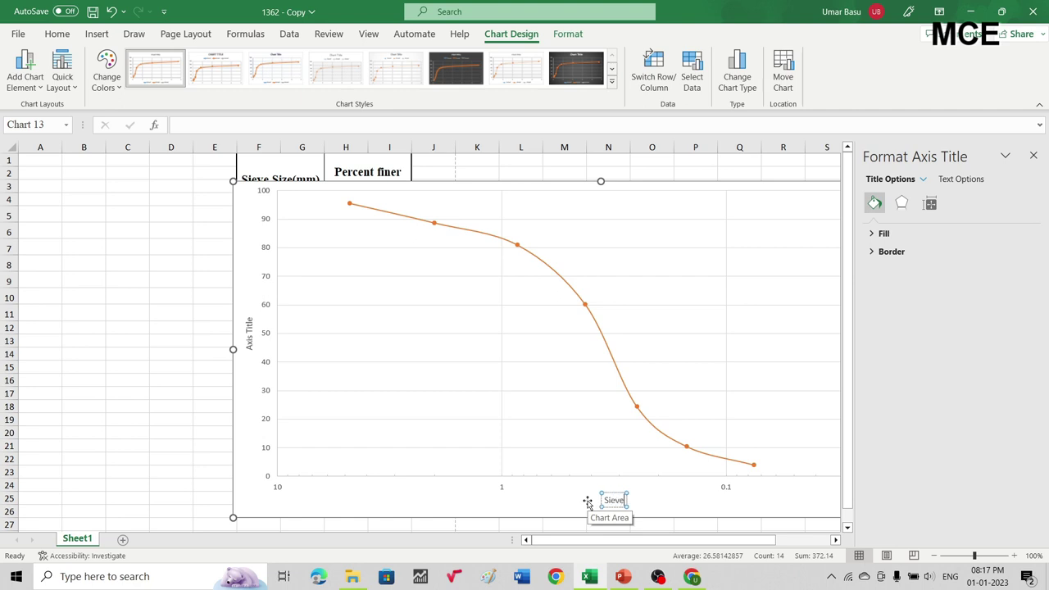
text( Size, mm)
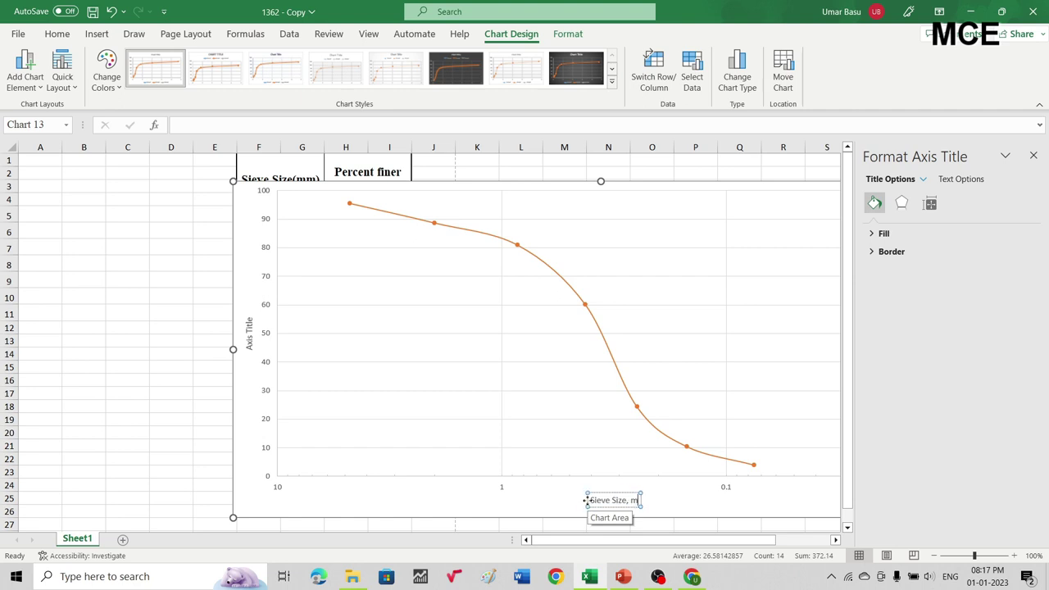
- Change the vertical axis title to "Percent finer, %" and close the title formatting
click(249, 332)
drag(250, 322, 251, 353)
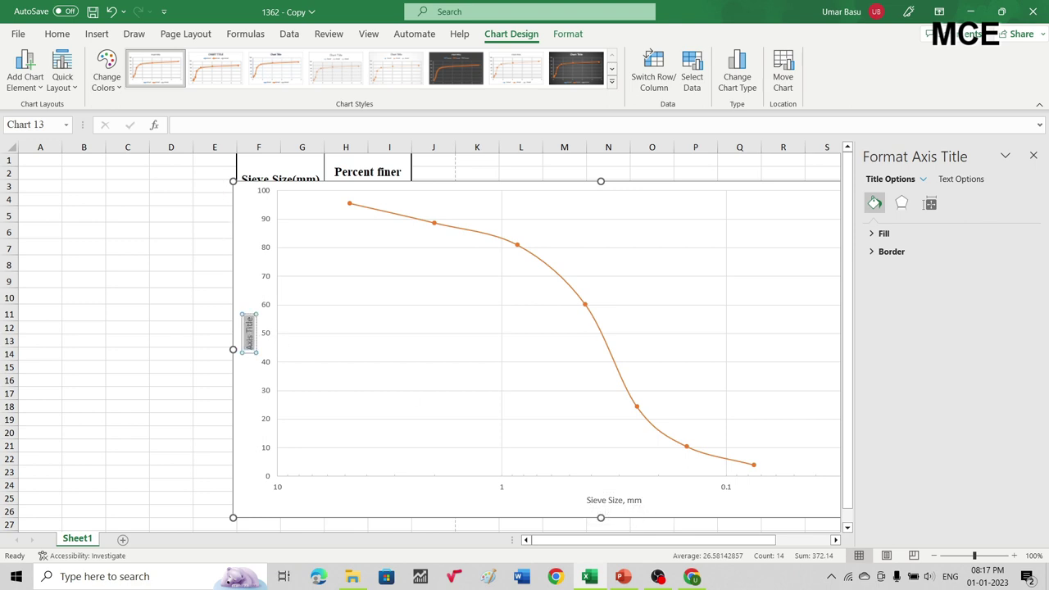
text(Percent)
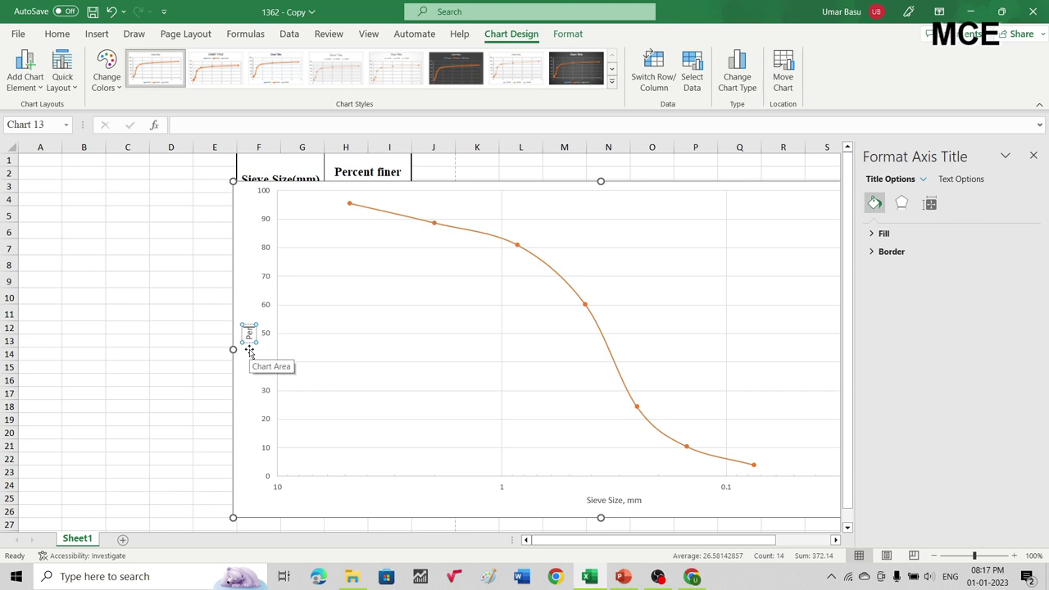
text( finer)
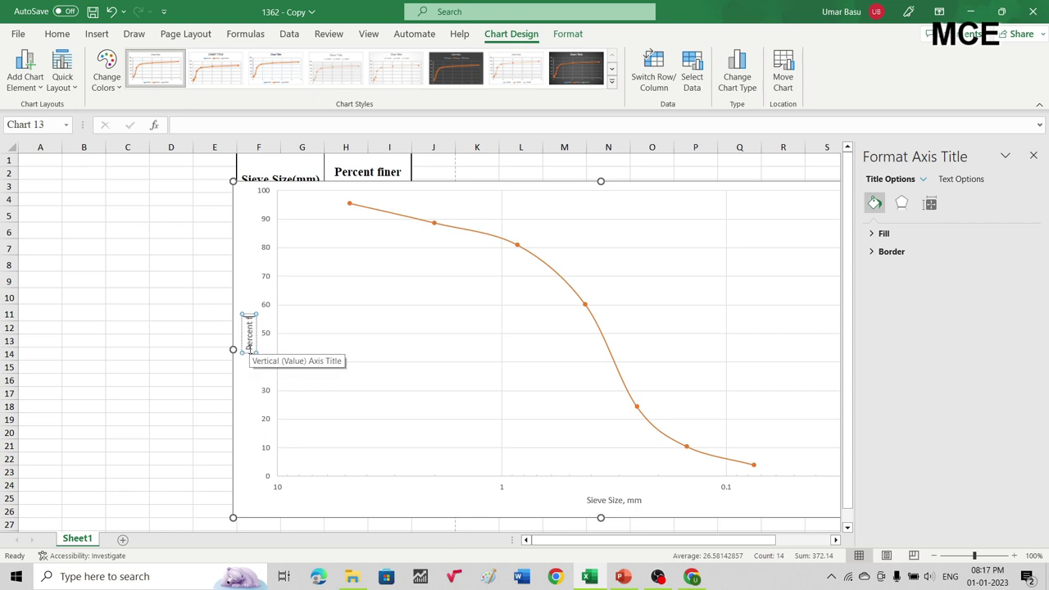
text(, %)
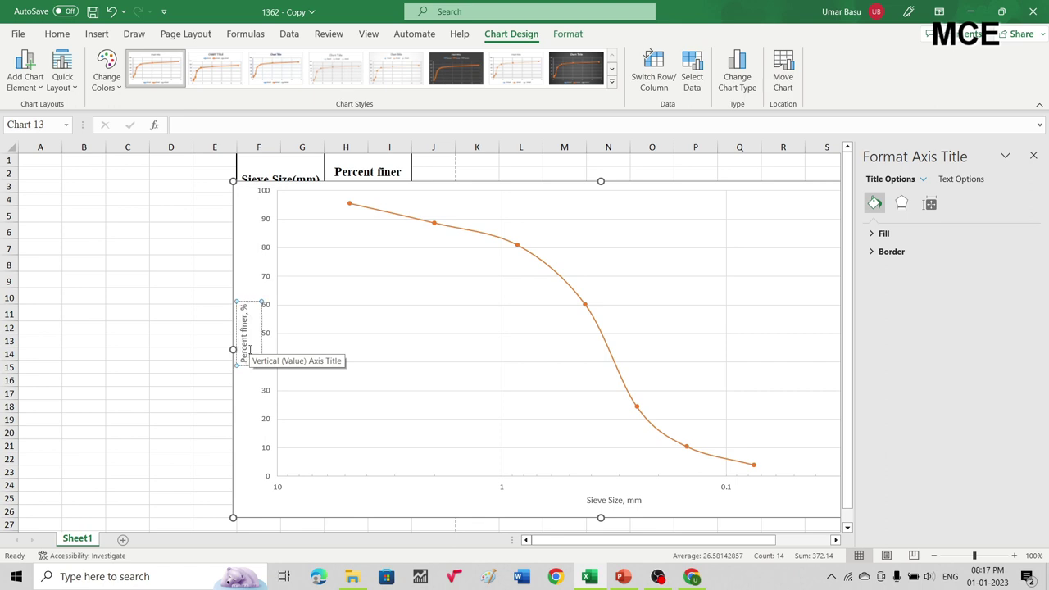
click(508, 324)
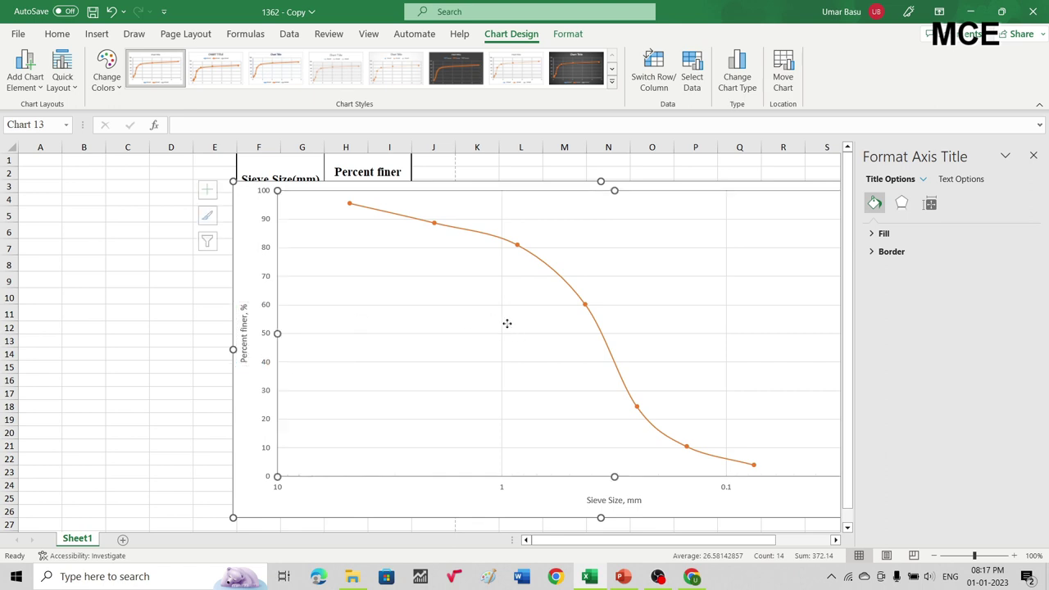
click(1033, 155)
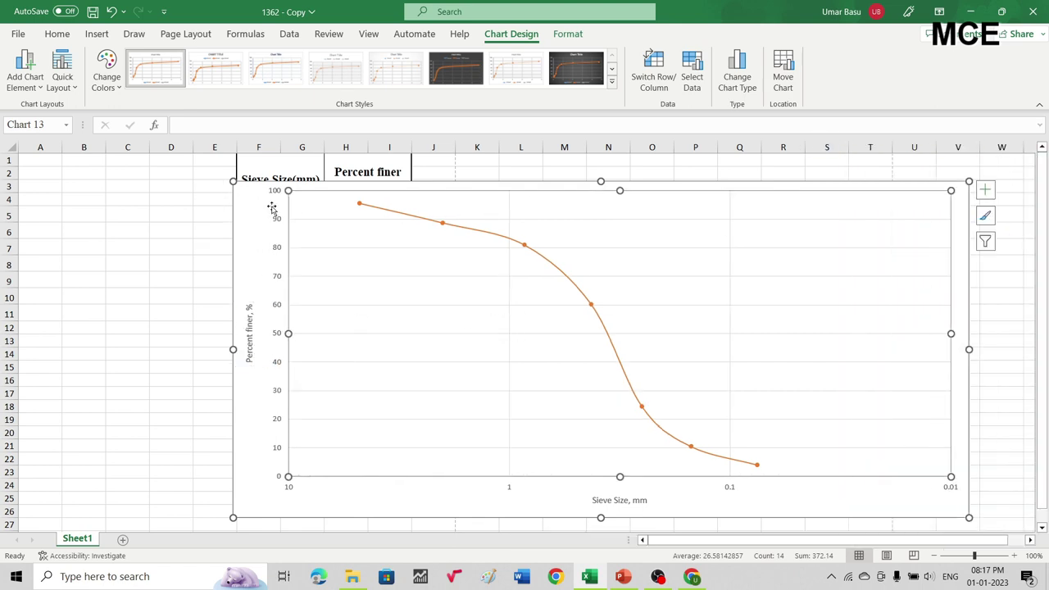
- Move the chart up and left so it starts in column B, and enlarge it to about column T and row 26
drag(259, 197, 117, 168)
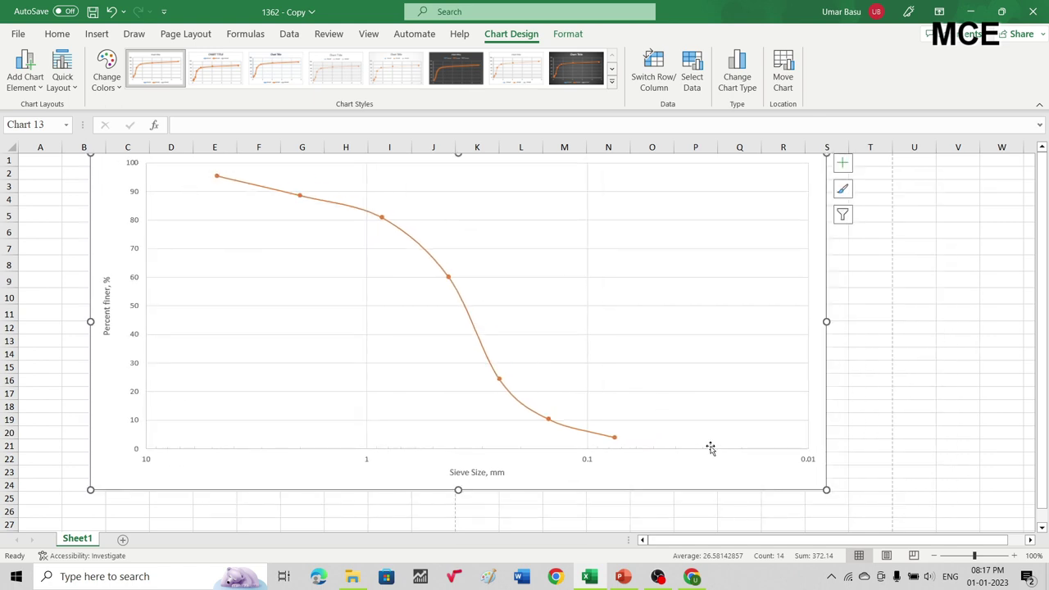
drag(826, 490, 856, 520)
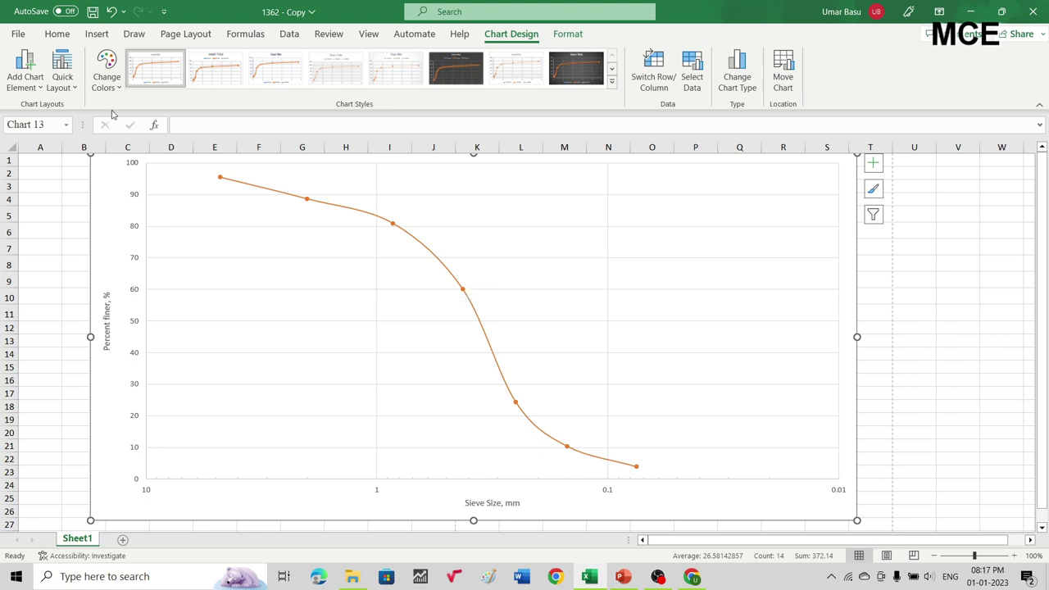
- Draw black straight lines from 10% on the vertical axis across to the curve and down to the sieve size axis
click(91, 38)
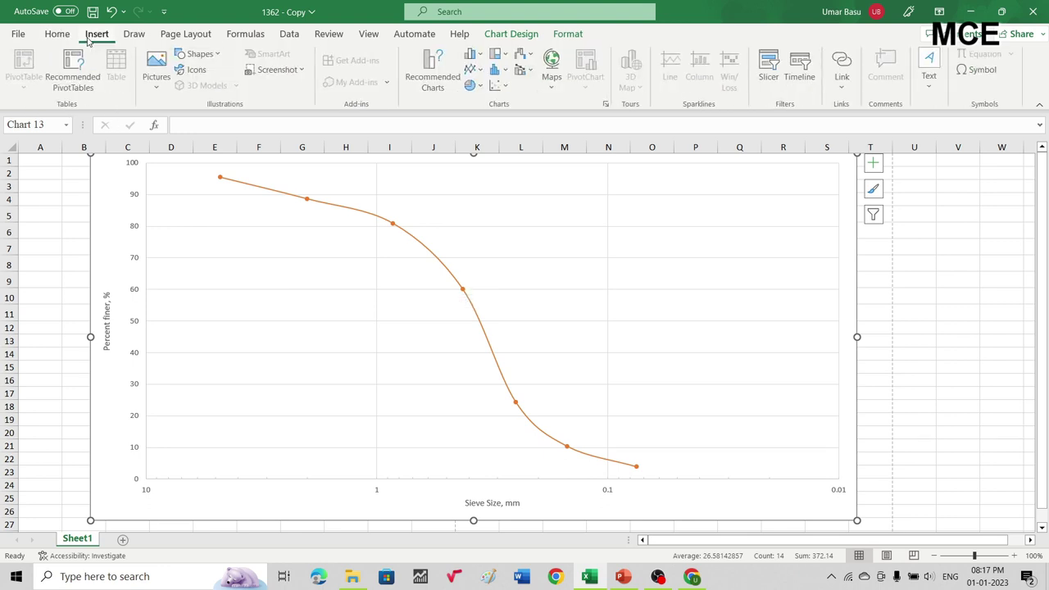
click(201, 54)
click(195, 88)
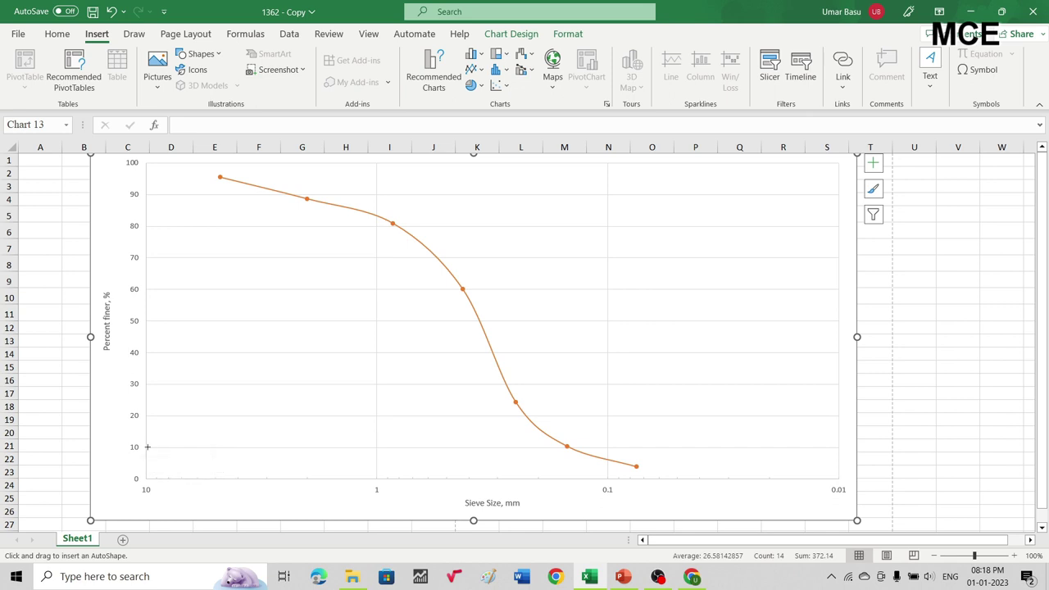
drag(146, 446, 565, 446)
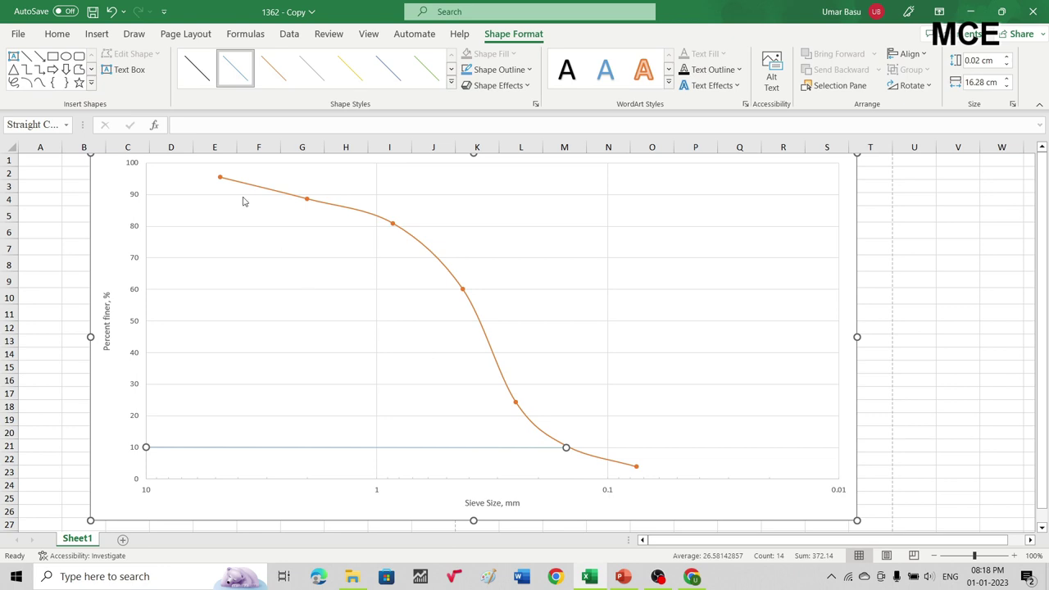
click(195, 69)
click(27, 55)
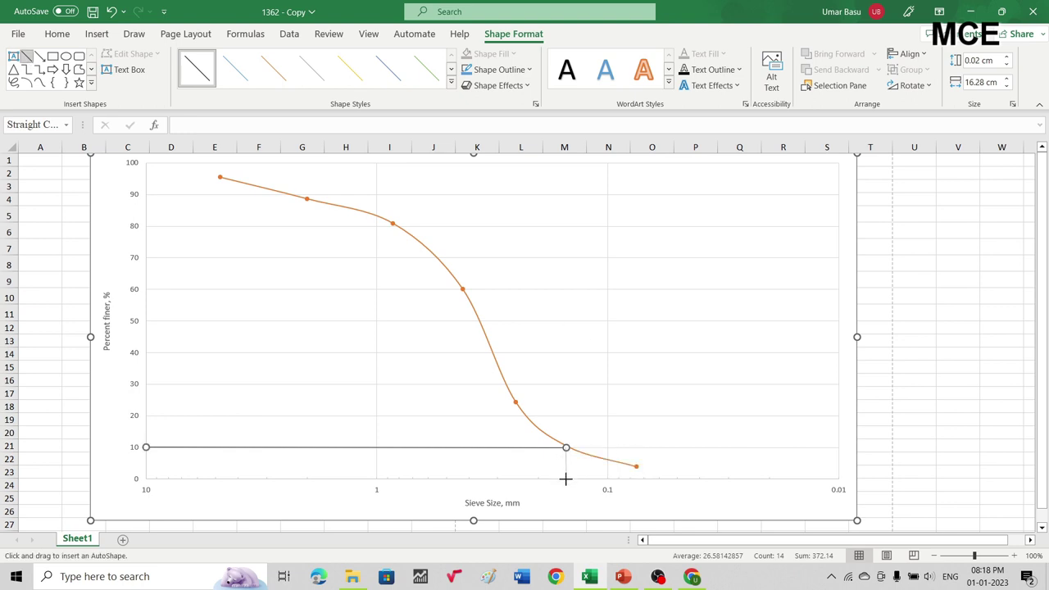
drag(566, 479, 566, 479)
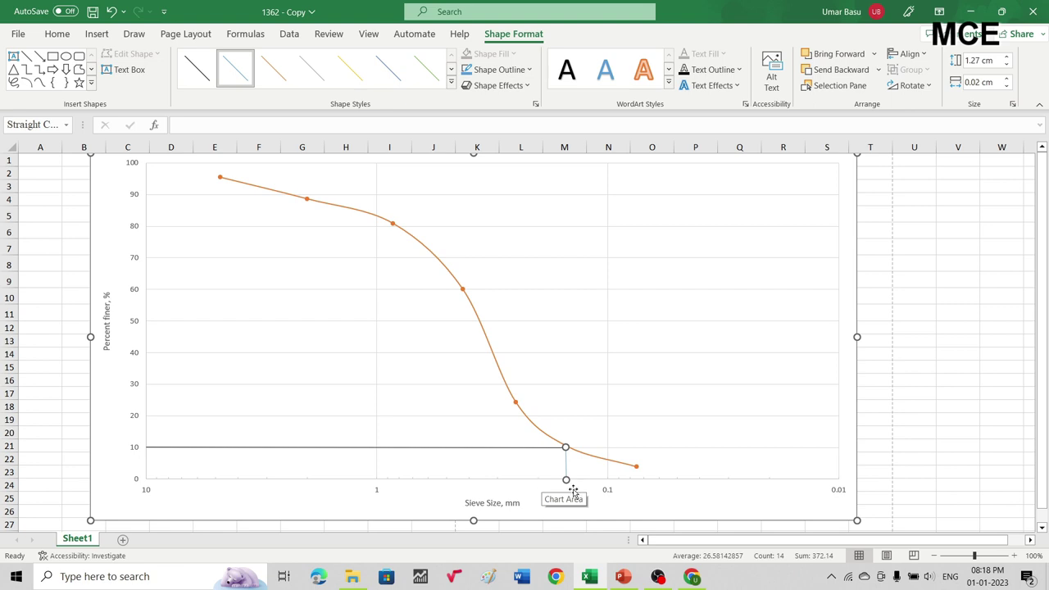
click(193, 73)
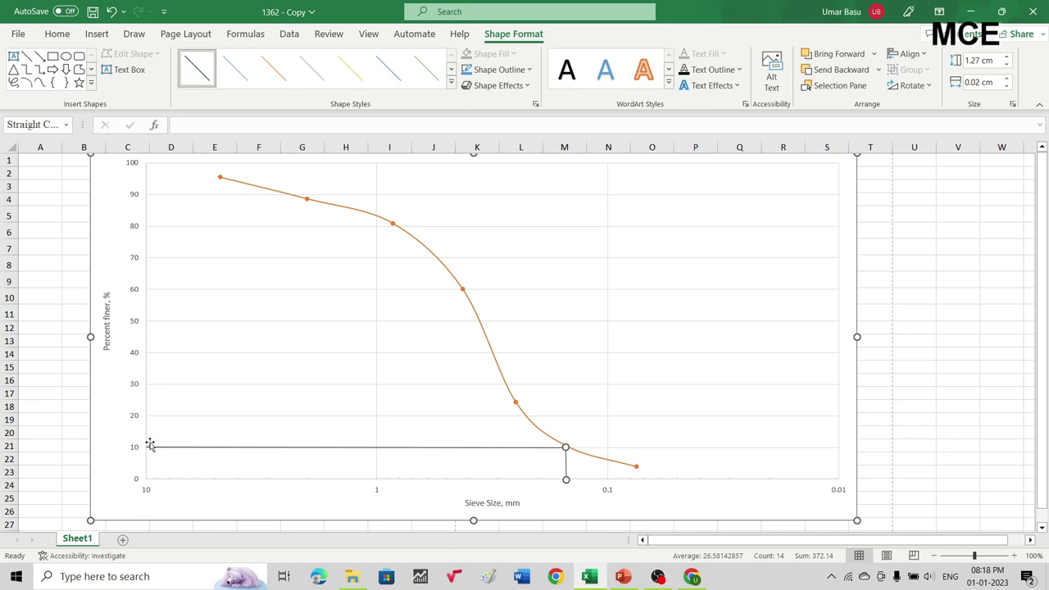
- Add black straight lines from 30% on the vertical axis across to the curve and down to the sieve size axis
click(27, 57)
drag(145, 383, 495, 384)
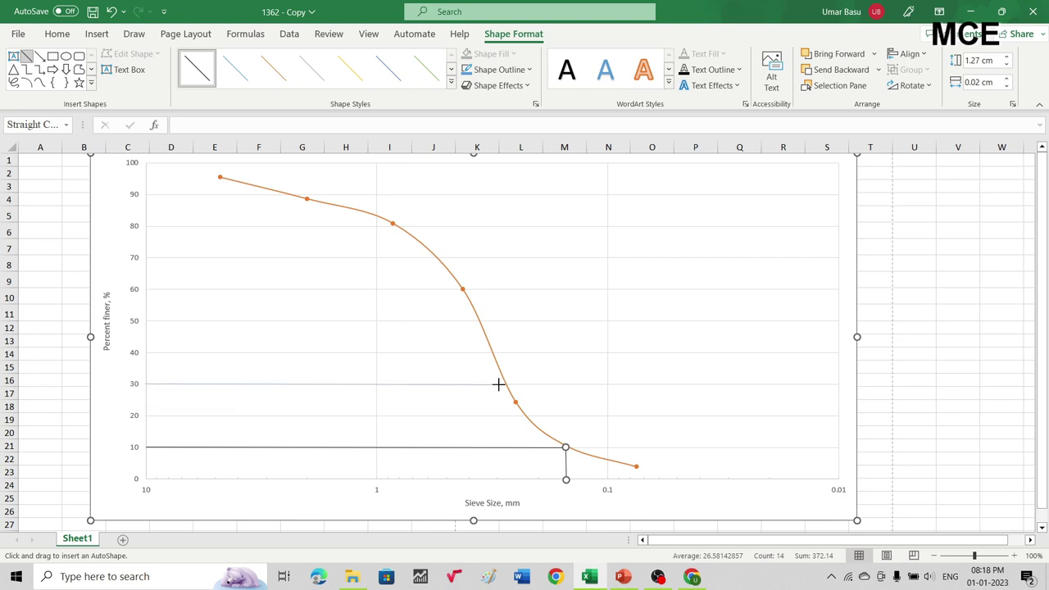
drag(504, 385, 505, 384)
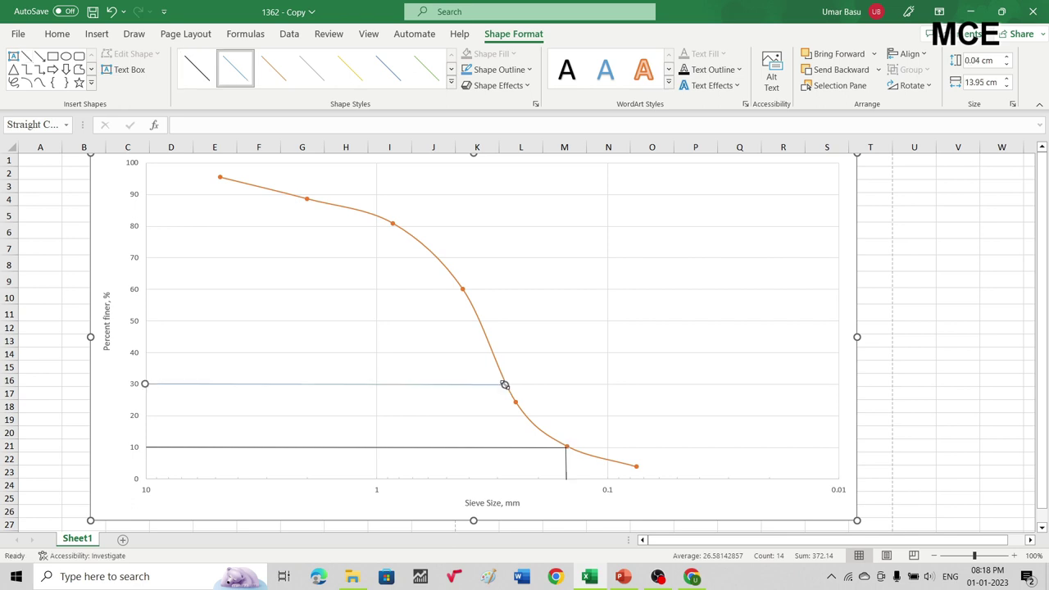
click(197, 81)
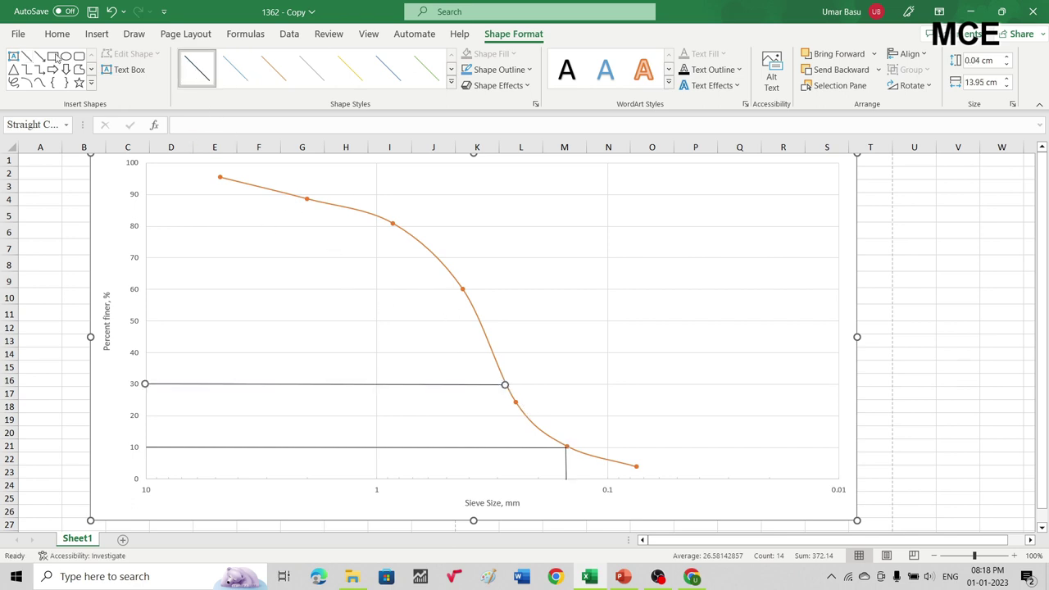
click(26, 56)
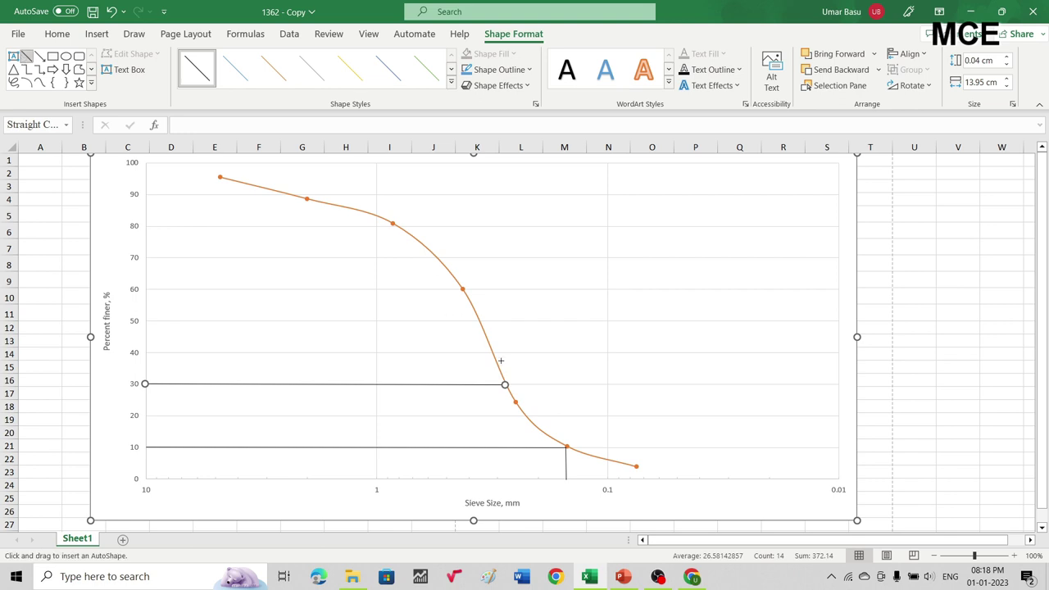
drag(505, 384, 507, 478)
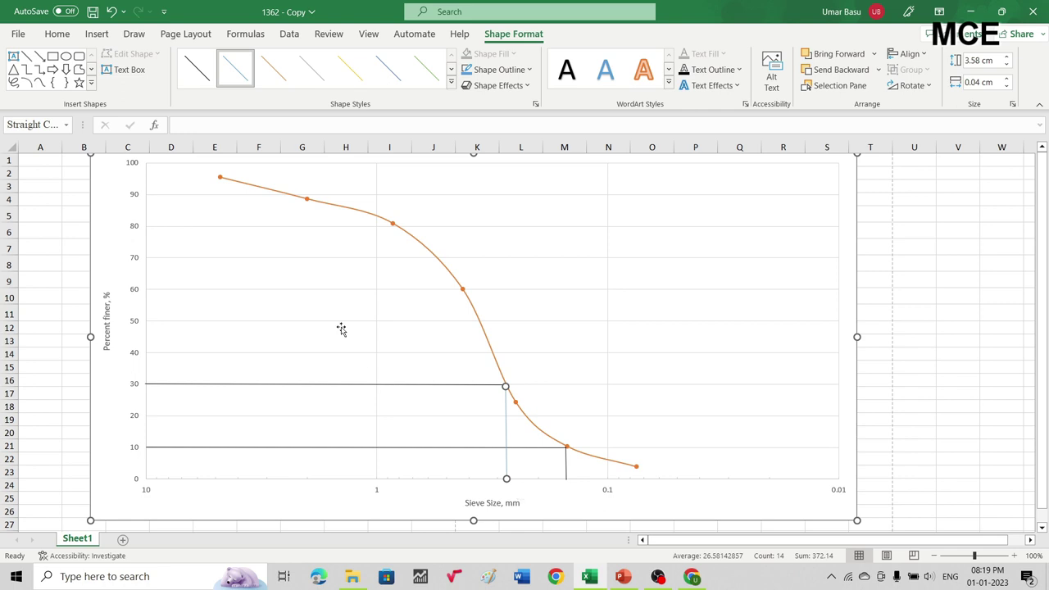
click(195, 70)
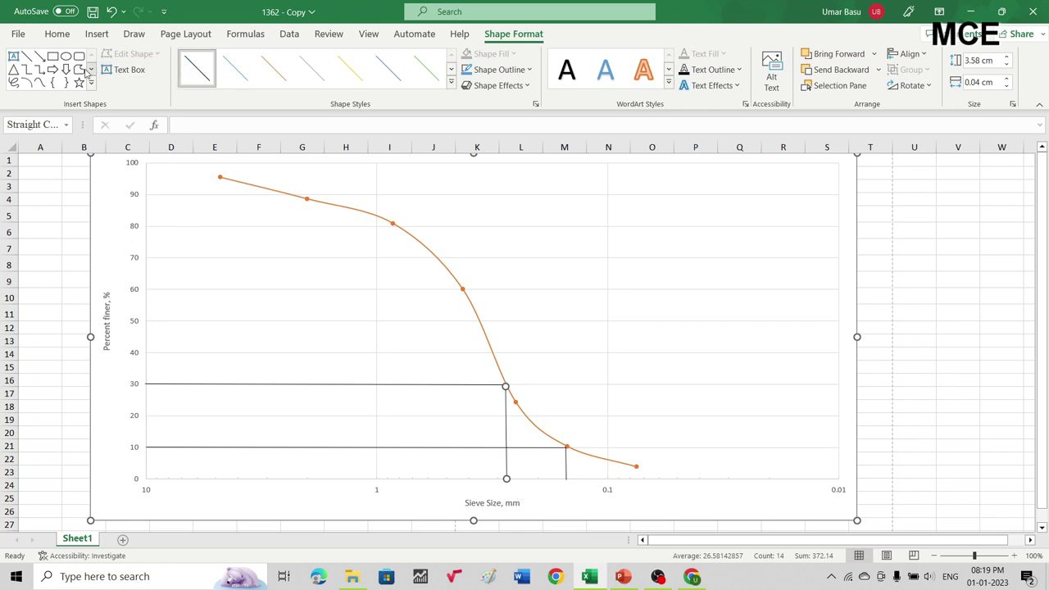
- Add black straight lines from 60% on the vertical axis across to the curve and down to the sieve size axis
click(27, 56)
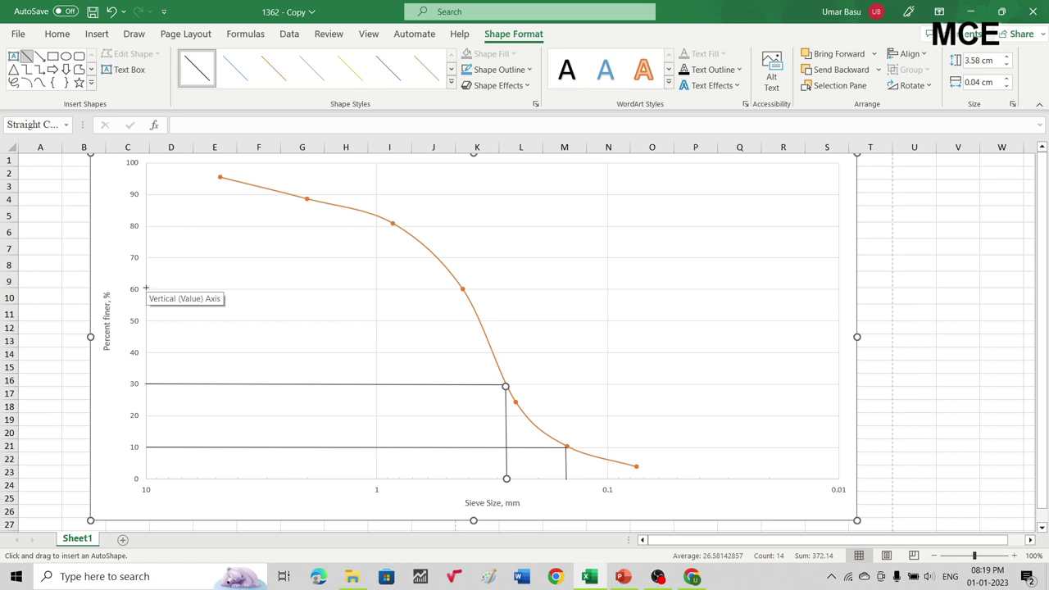
drag(145, 289, 463, 288)
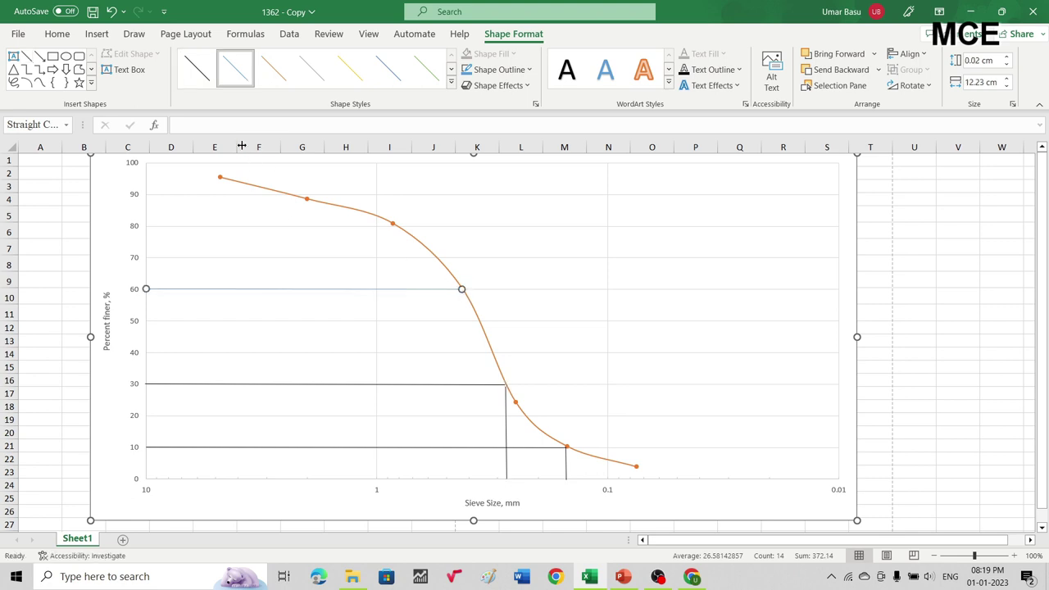
click(27, 56)
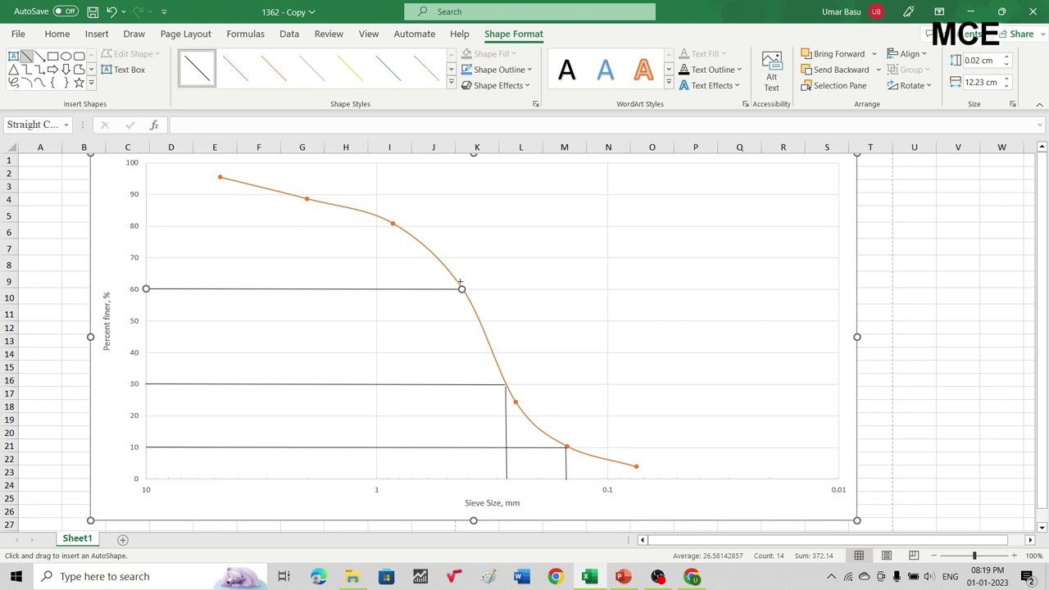
drag(461, 288, 460, 478)
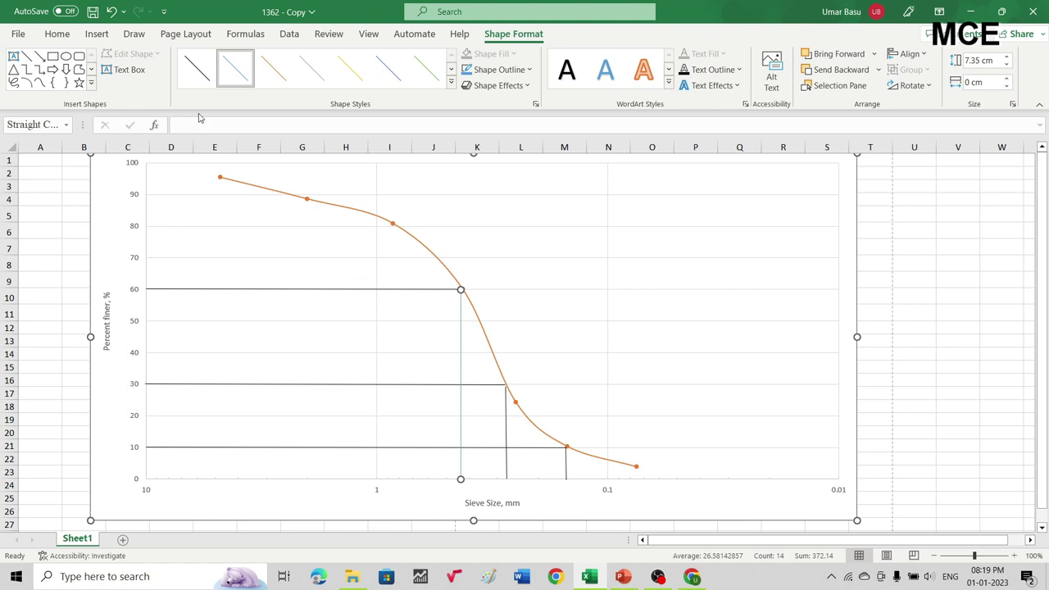
click(196, 86)
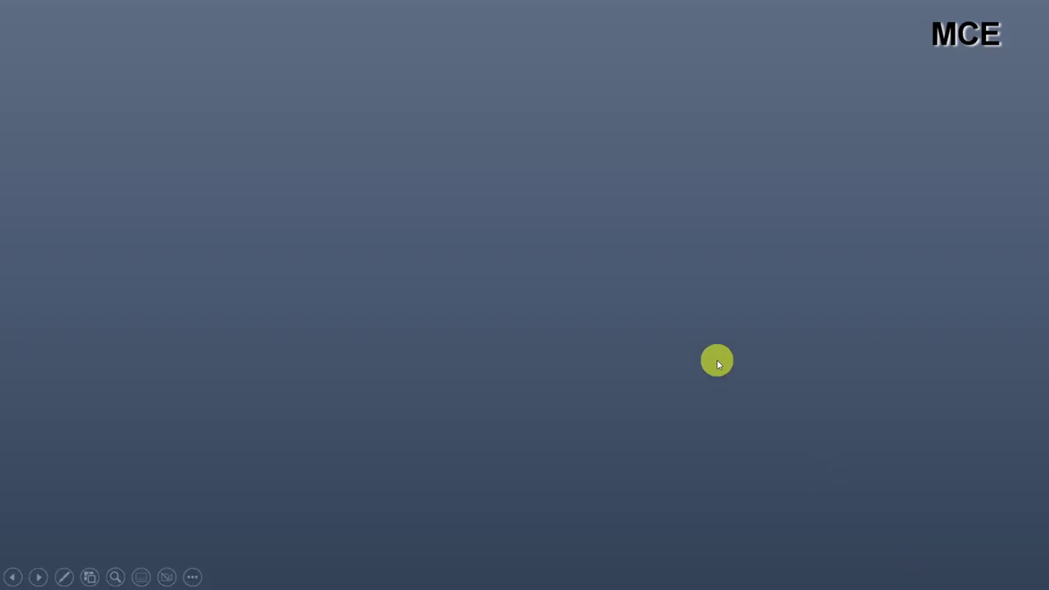
click(716, 363)
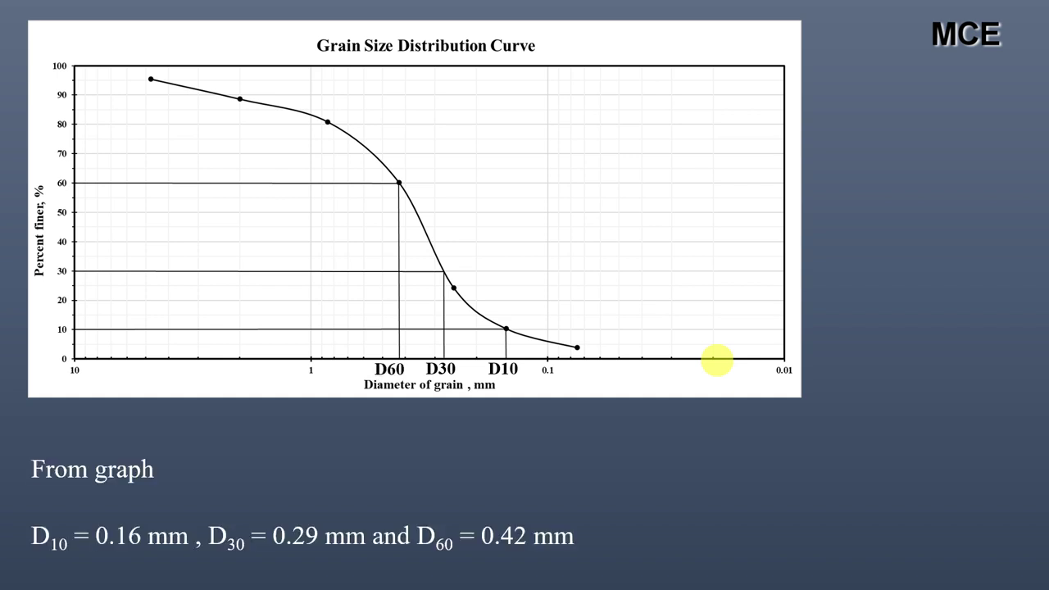
click(415, 371)
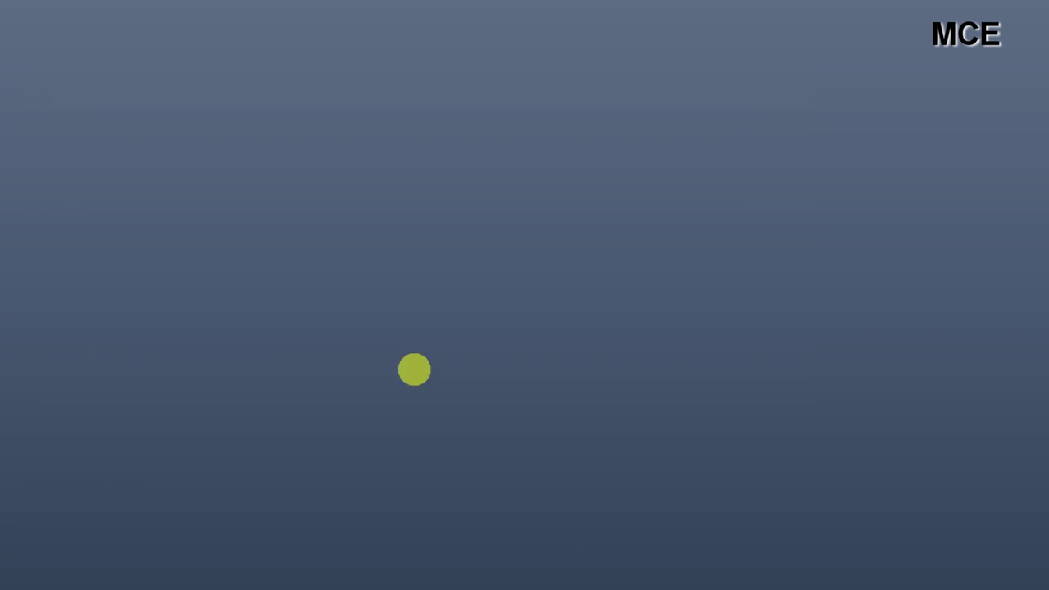